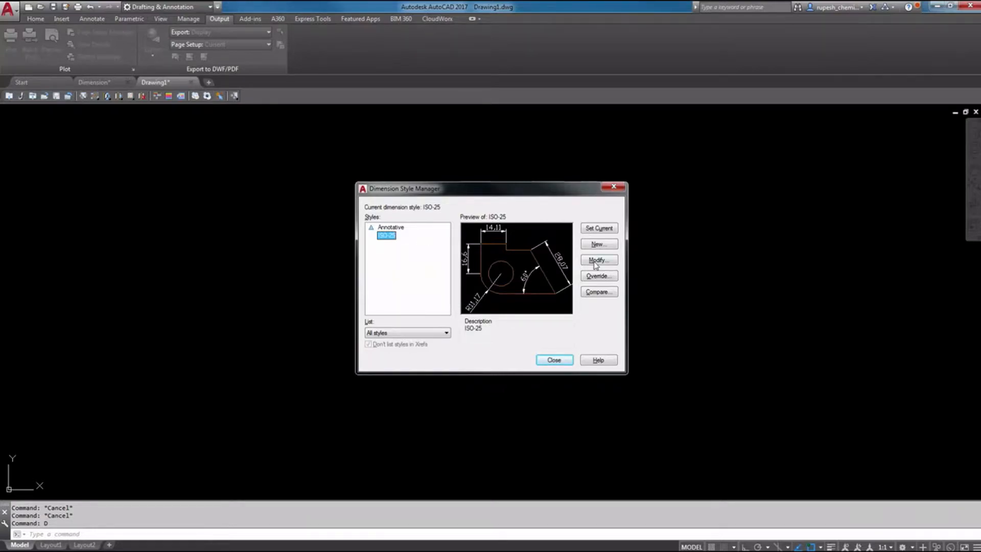
# Step: Create a new dimension style named 1-1, starting with ISO-25 and used for all dimensions
pyautogui.click(601, 248)
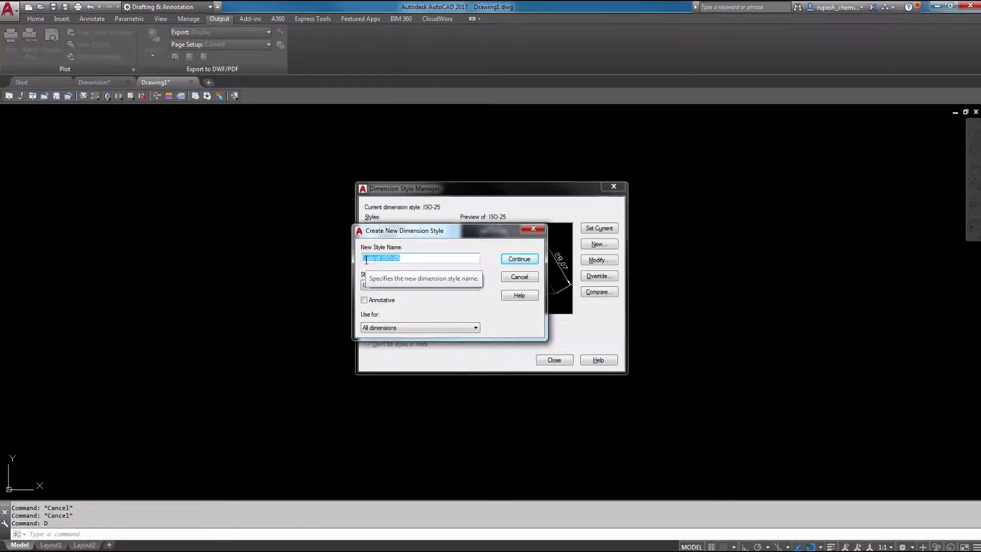
pyautogui.write('1')
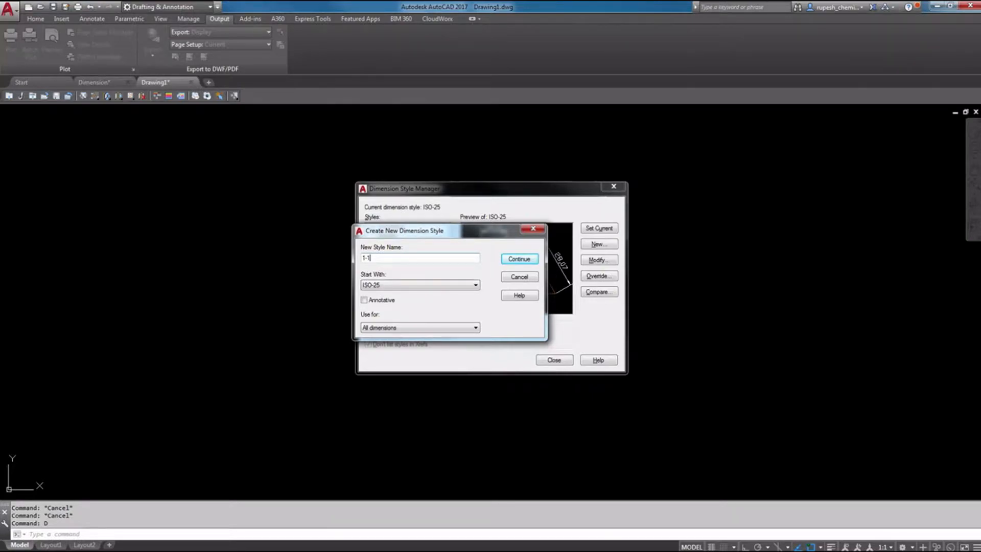
pyautogui.write('-1')
pyautogui.click(409, 285)
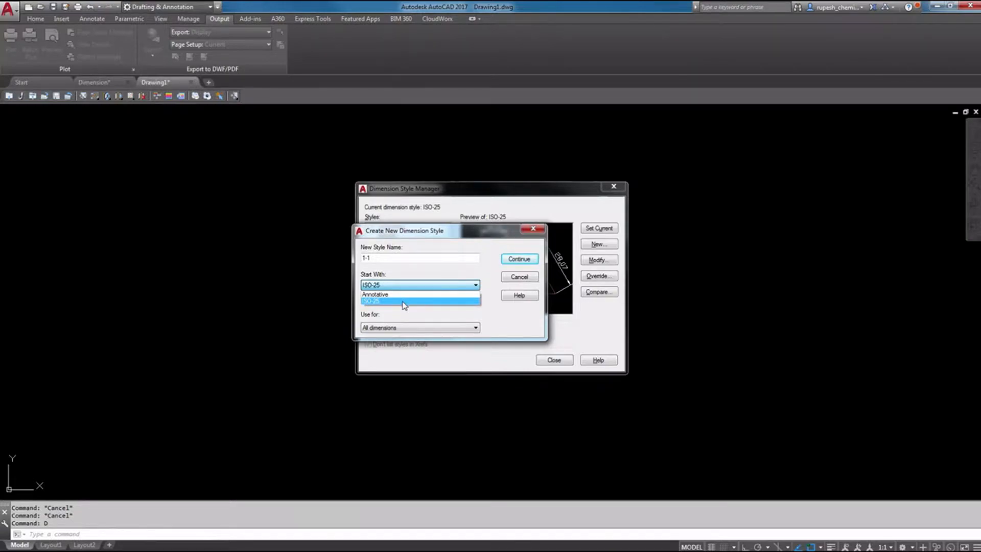
pyautogui.click(404, 301)
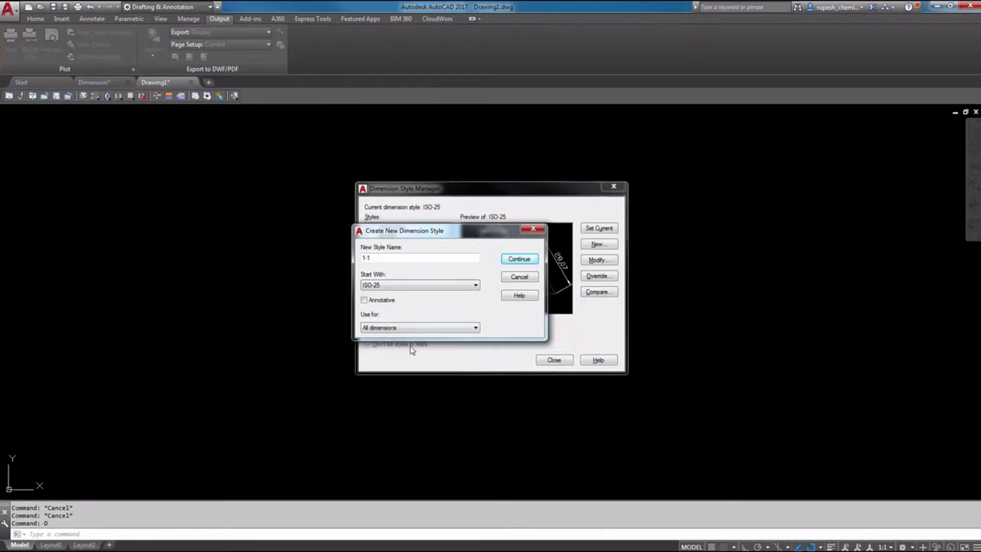
pyautogui.click(397, 327)
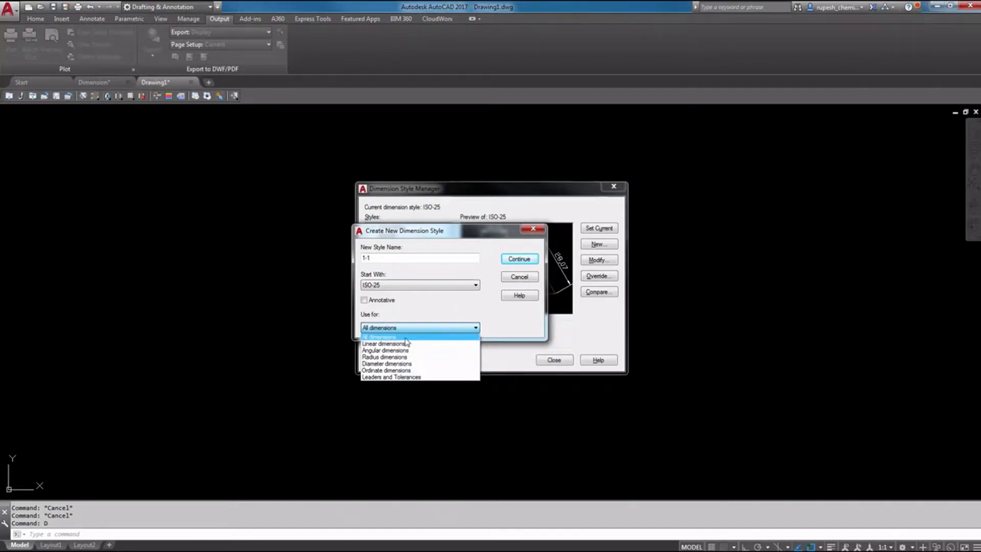
pyautogui.click(406, 339)
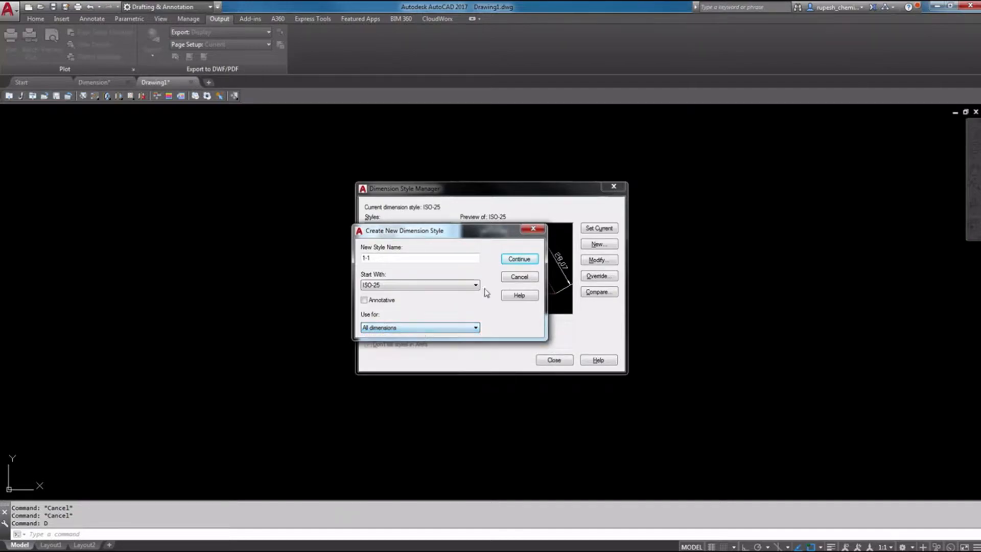
pyautogui.click(517, 260)
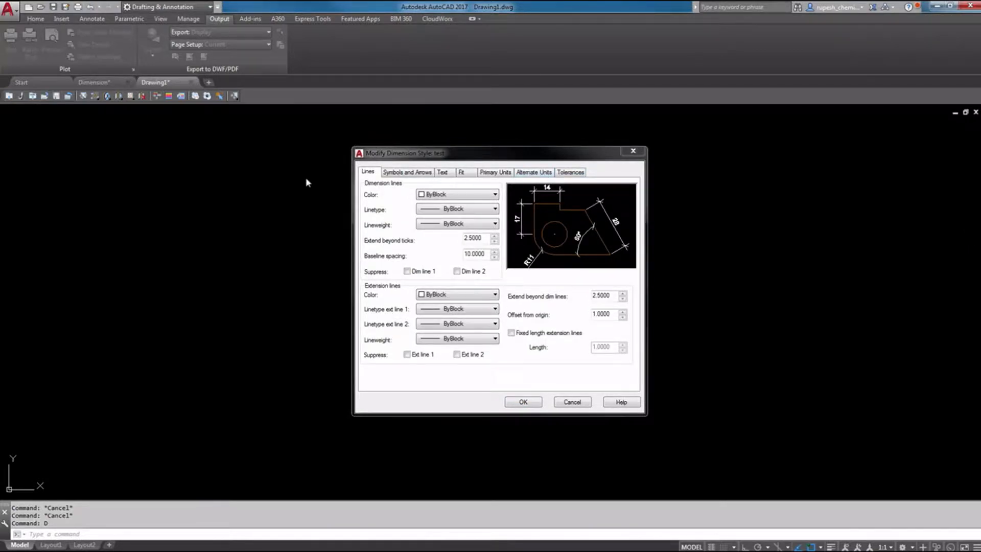
# Step: Pick ByBlock for the color, linetype and lineweight of the test style's dimension lines
pyautogui.click(475, 195)
pyautogui.click(475, 202)
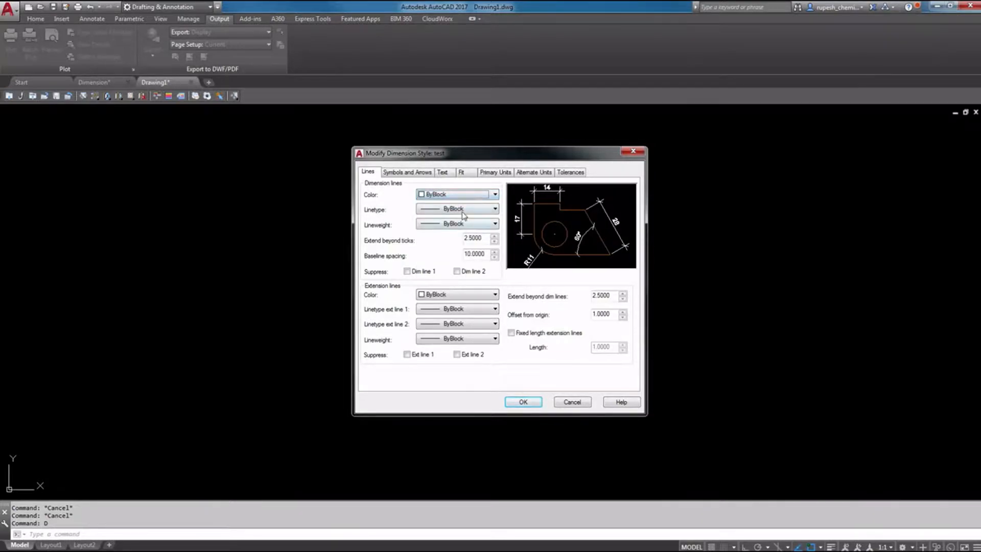
pyautogui.click(462, 213)
pyautogui.click(465, 228)
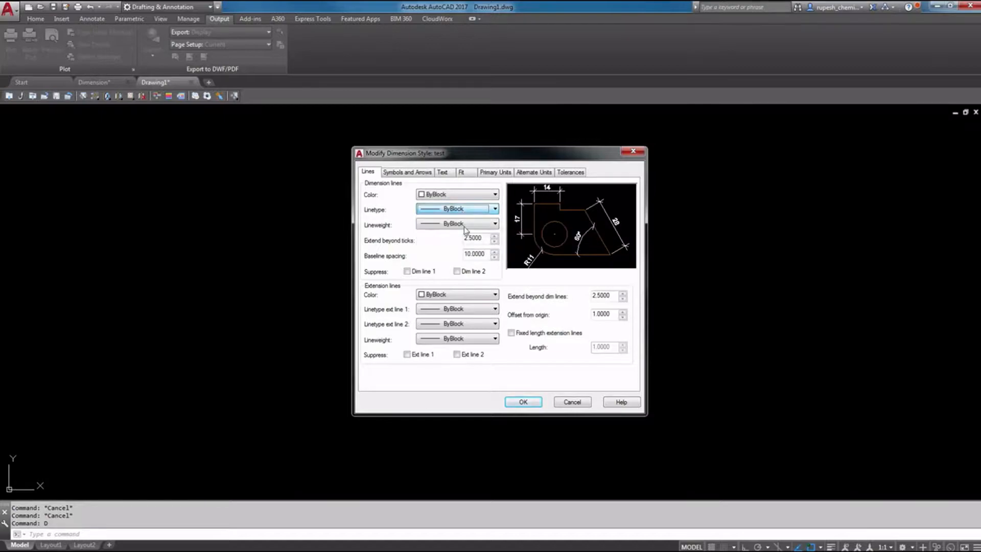
pyautogui.click(465, 225)
pyautogui.click(459, 235)
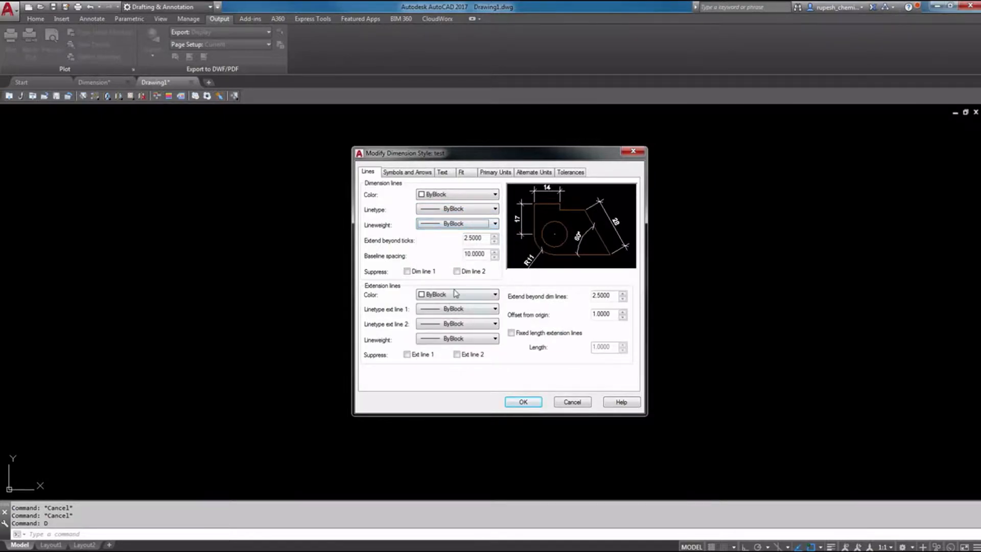
# Step: Pick ByBlock for the extension lines' color, both extension linetypes and lineweight
pyautogui.click(456, 295)
pyautogui.click(456, 303)
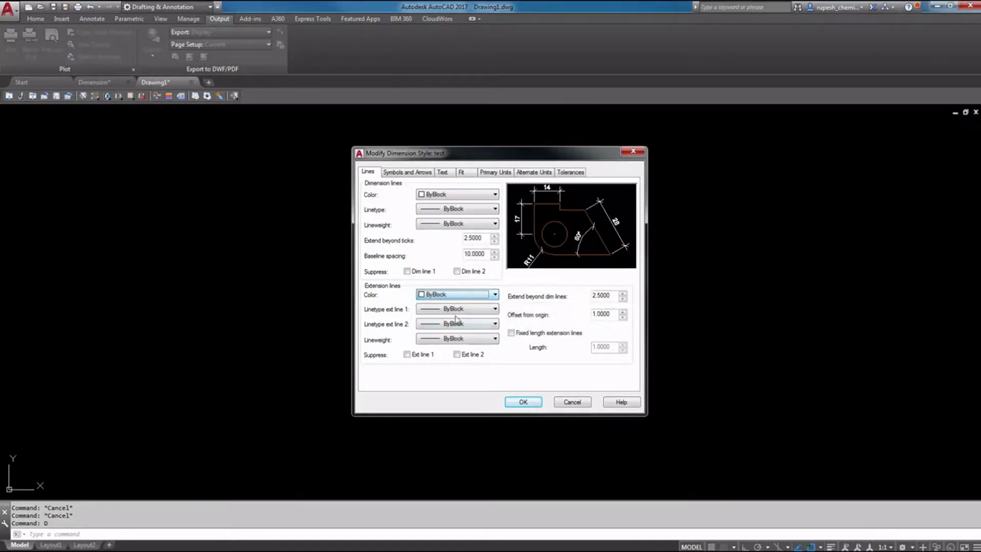
pyautogui.click(454, 308)
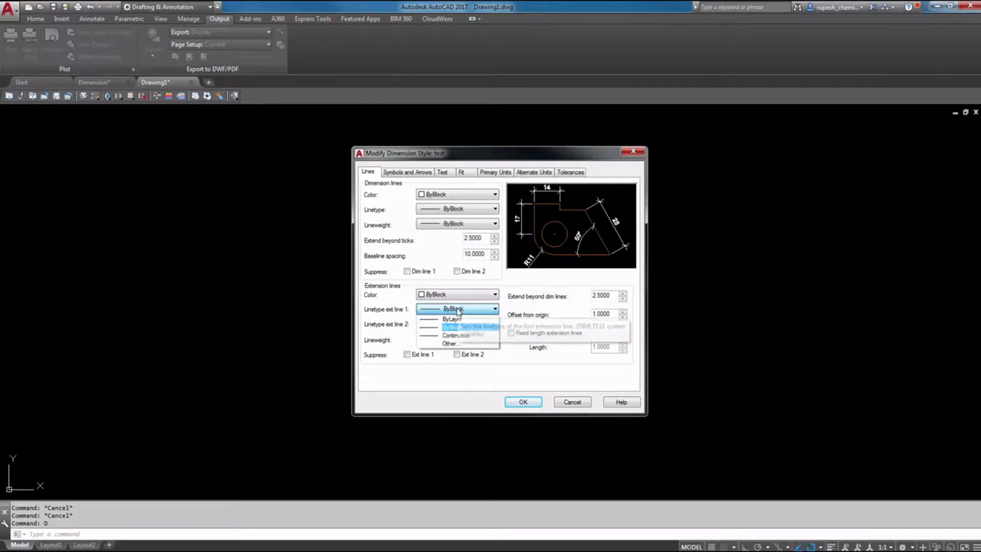
pyautogui.click(455, 316)
pyautogui.click(455, 324)
pyautogui.click(460, 331)
pyautogui.click(464, 339)
pyautogui.click(464, 339)
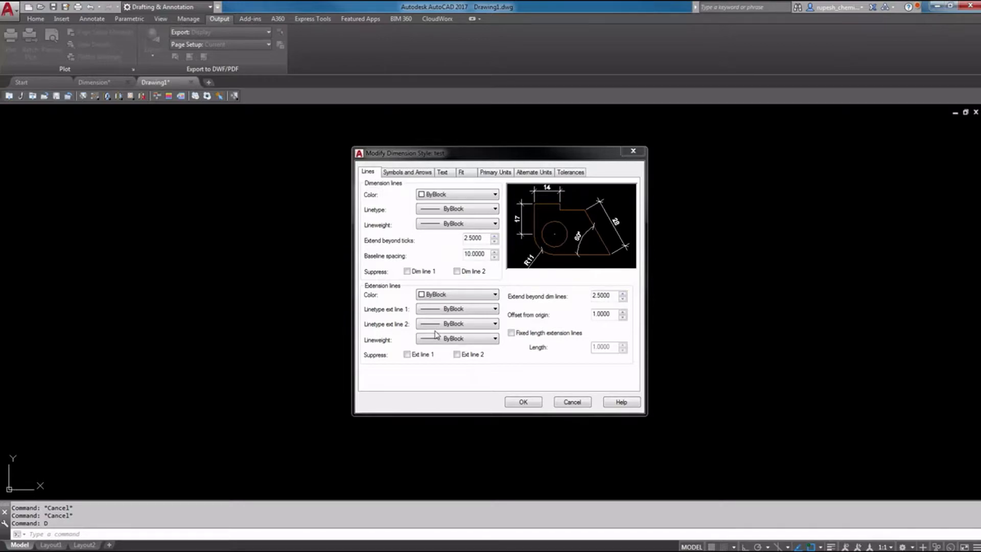
# Step: Set the dimension lines' color, linetype and lineweight to ByLayer in the test style
pyautogui.click(454, 196)
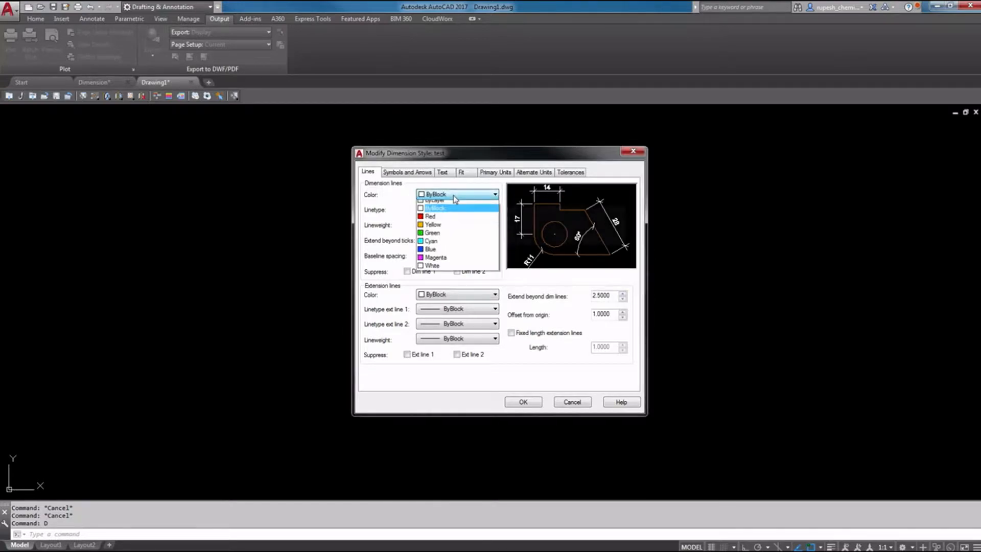
pyautogui.click(456, 205)
pyautogui.click(459, 209)
pyautogui.click(460, 219)
pyautogui.click(457, 225)
pyautogui.click(454, 231)
# Step: Set the extension lines' color, both extension linetypes and lineweight to ByLayer
pyautogui.click(459, 294)
pyautogui.click(456, 301)
pyautogui.click(460, 308)
pyautogui.click(457, 319)
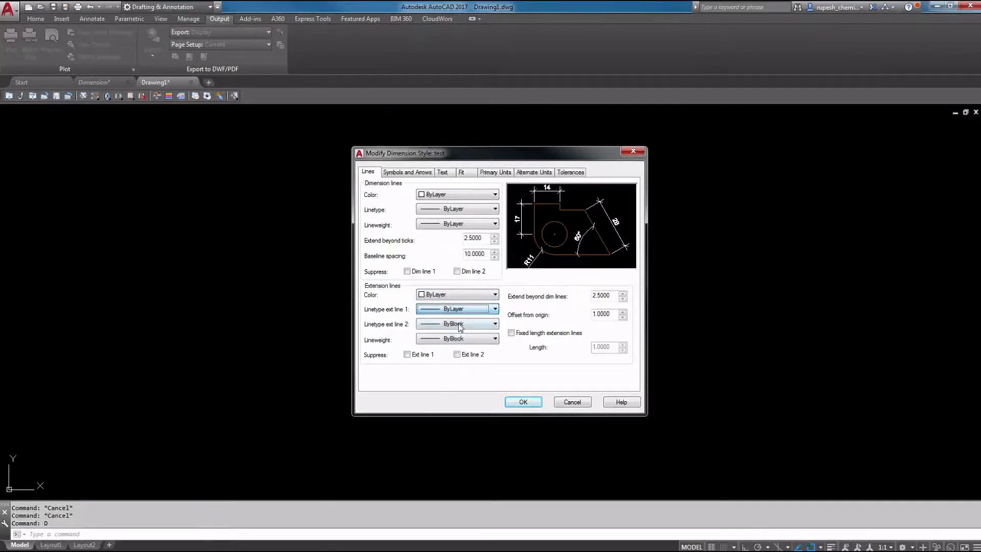
pyautogui.click(460, 324)
pyautogui.click(459, 333)
pyautogui.click(464, 339)
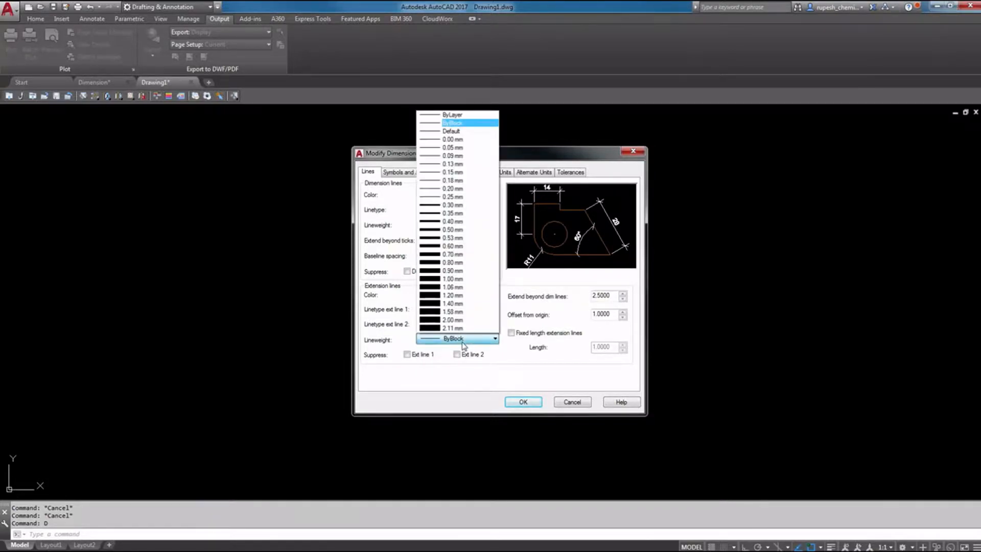
pyautogui.click(466, 119)
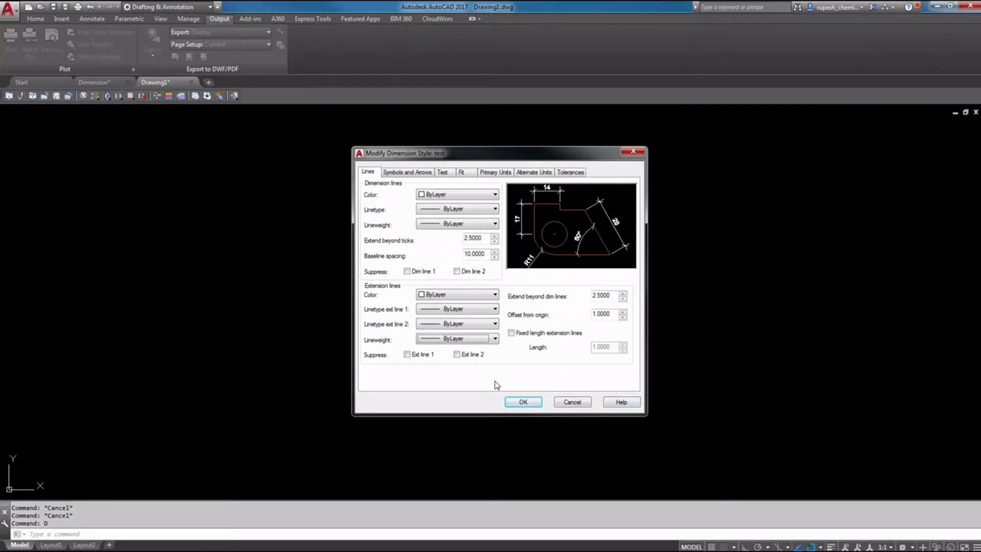
# Step: Accept the style changes, make test the current dimension style and close the Dimension Style Manager
pyautogui.click(526, 403)
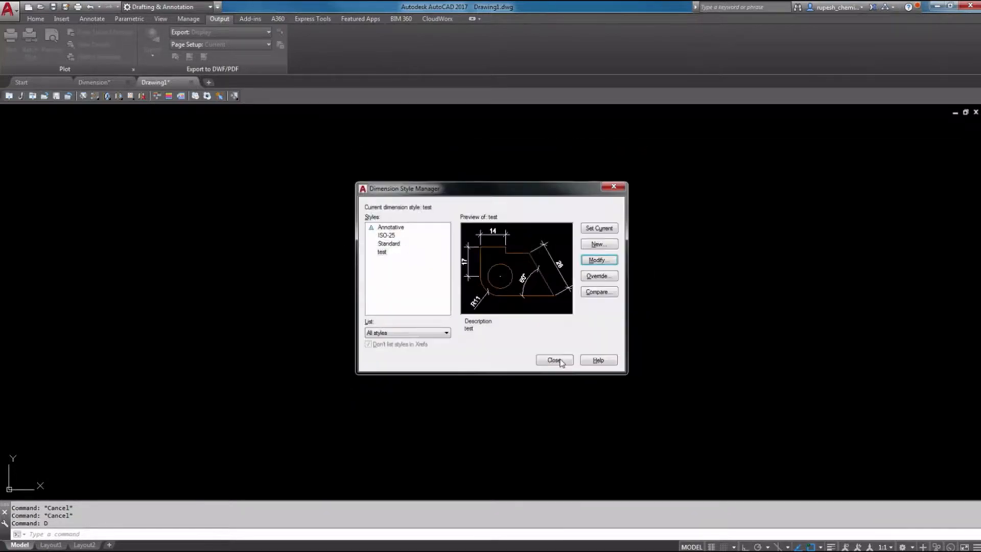
pyautogui.click(603, 230)
pyautogui.click(556, 360)
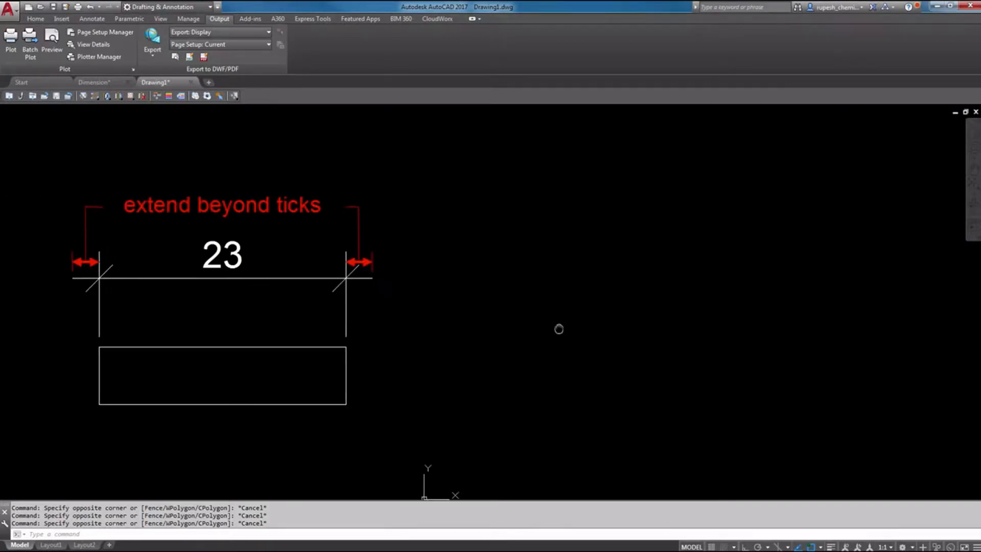
# Step: Examine the sample drawings that illustrate extend beyond ticks, extend beyond dim line and baseline spacing
pyautogui.moveTo(264, 312); pyautogui.dragTo(376, 309, button='middle')
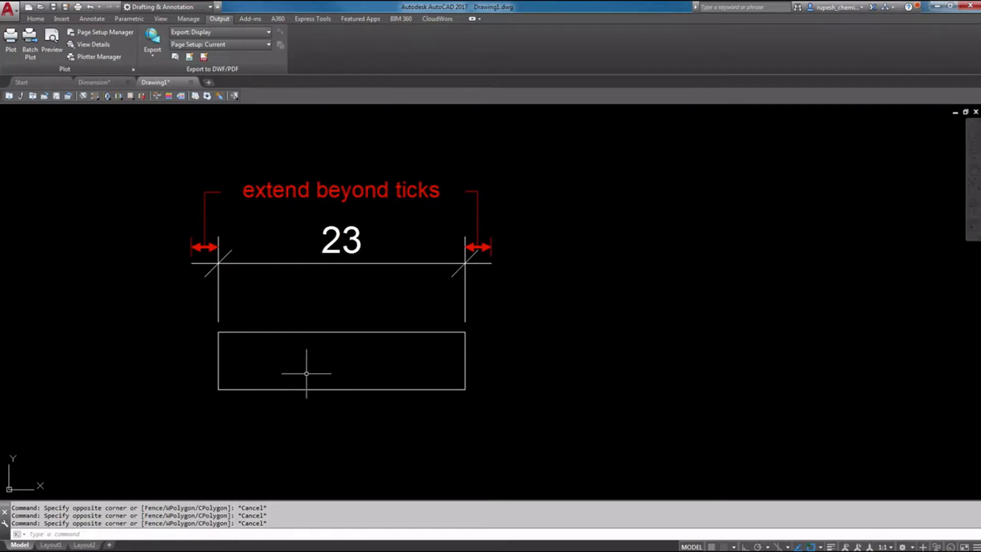
pyautogui.moveTo(292, 412); pyautogui.dragTo(305, 262, button='middle')
pyautogui.moveTo(323, 421); pyautogui.dragTo(323, 214, button='middle')
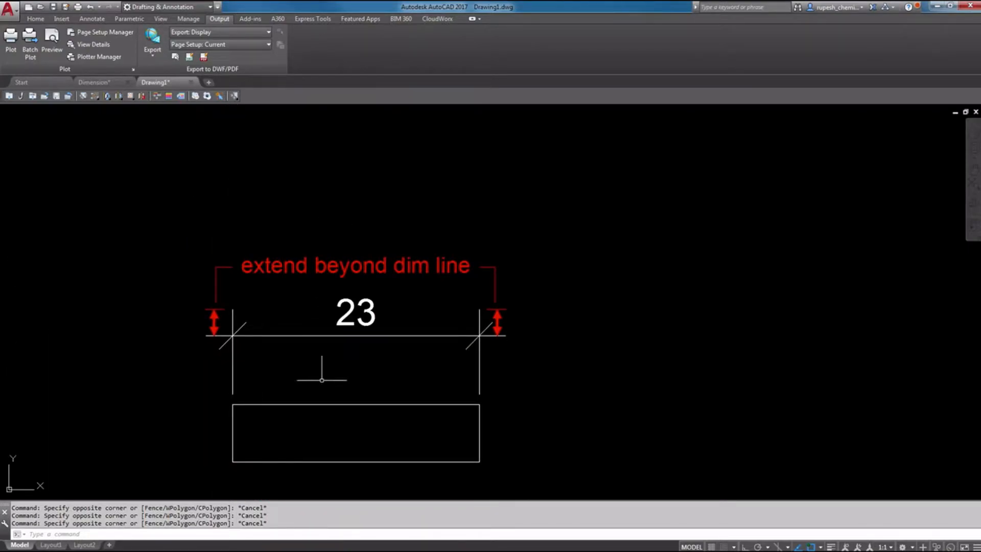
pyautogui.scroll(-3, 239, 258)
pyautogui.moveTo(467, 343); pyautogui.dragTo(112, 243, button='middle')
pyautogui.scroll(2, 409, 347)
pyautogui.moveTo(228, 331); pyautogui.dragTo(338, 369, button='middle')
pyautogui.moveTo(140, 344); pyautogui.dragTo(140, 353, button='middle')
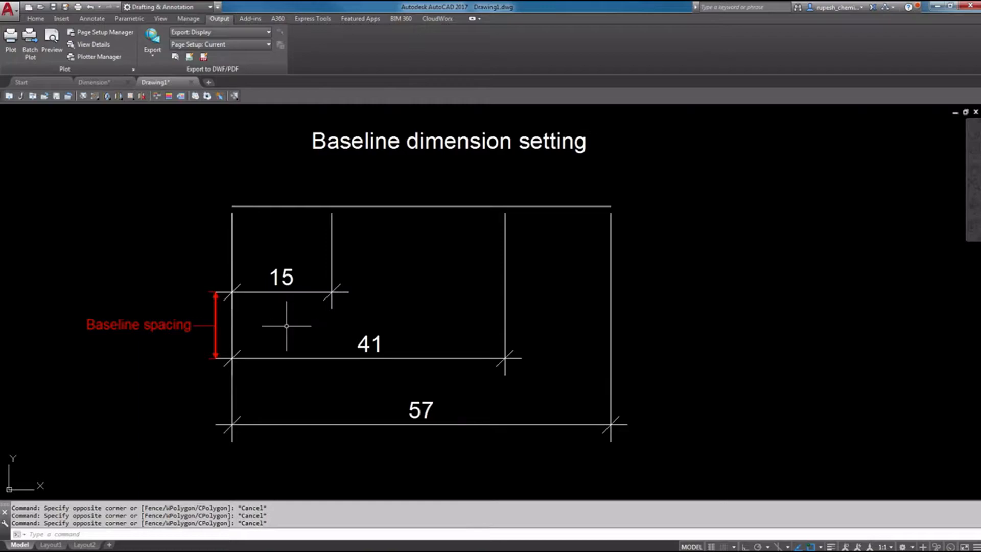
# Step: Review the extend beyond dim line sample again and examine the offset from origin illustration
pyautogui.scroll(-2, 654, 321)
pyautogui.moveTo(358, 306); pyautogui.dragTo(442, 375, button='middle')
pyautogui.scroll(1, 210, 240)
pyautogui.moveTo(93, 273); pyautogui.dragTo(133, 372, button='middle')
pyautogui.scroll(4, 199, 396)
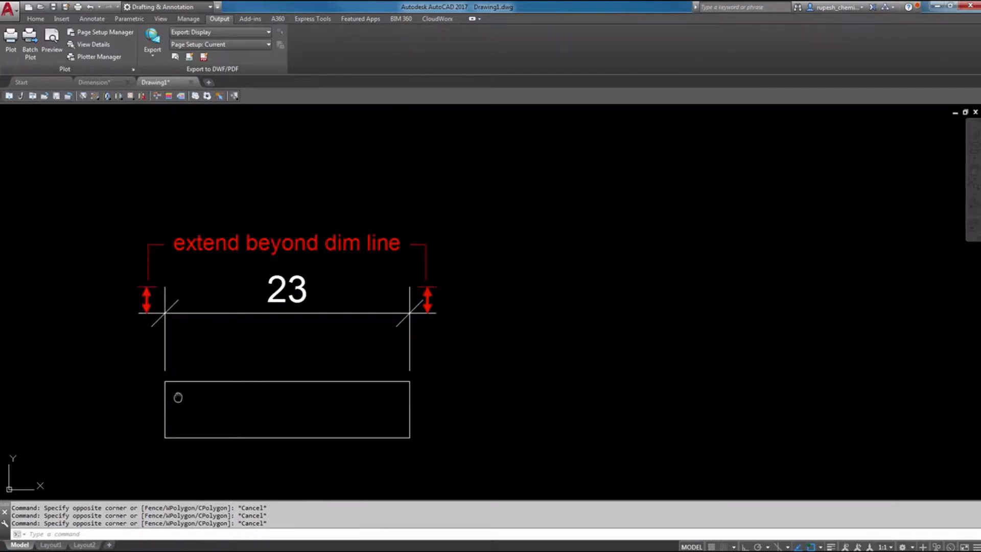
pyautogui.moveTo(177, 396); pyautogui.dragTo(197, 379, button='middle')
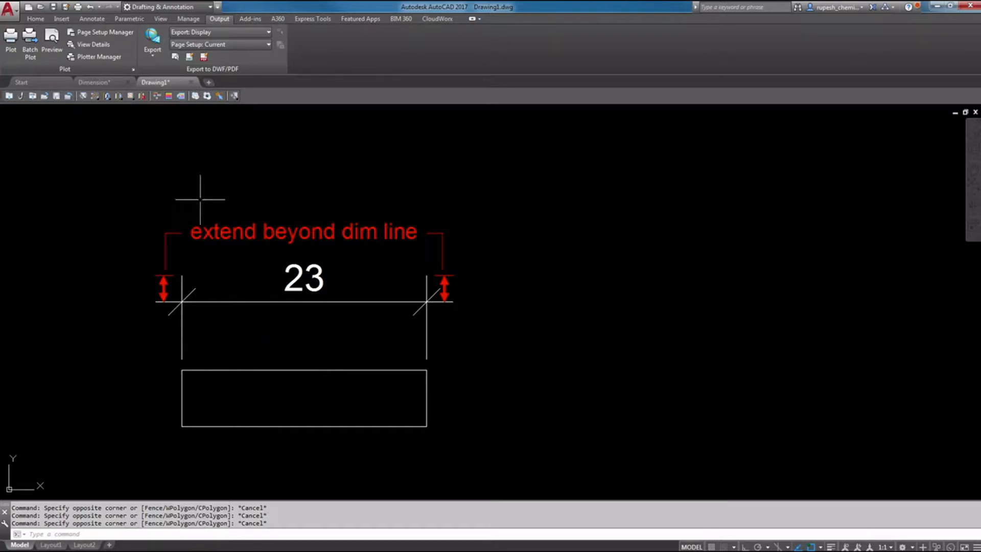
pyautogui.scroll(-2, 232, 186)
pyautogui.scroll(-2, 235, 230)
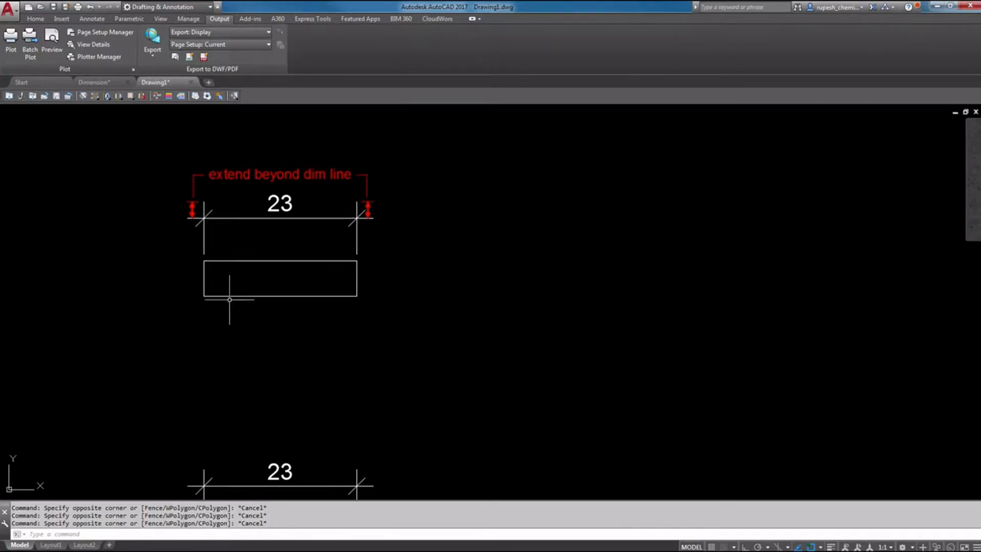
pyautogui.moveTo(244, 383); pyautogui.dragTo(243, 325, button='middle')
pyautogui.scroll(2, 221, 360)
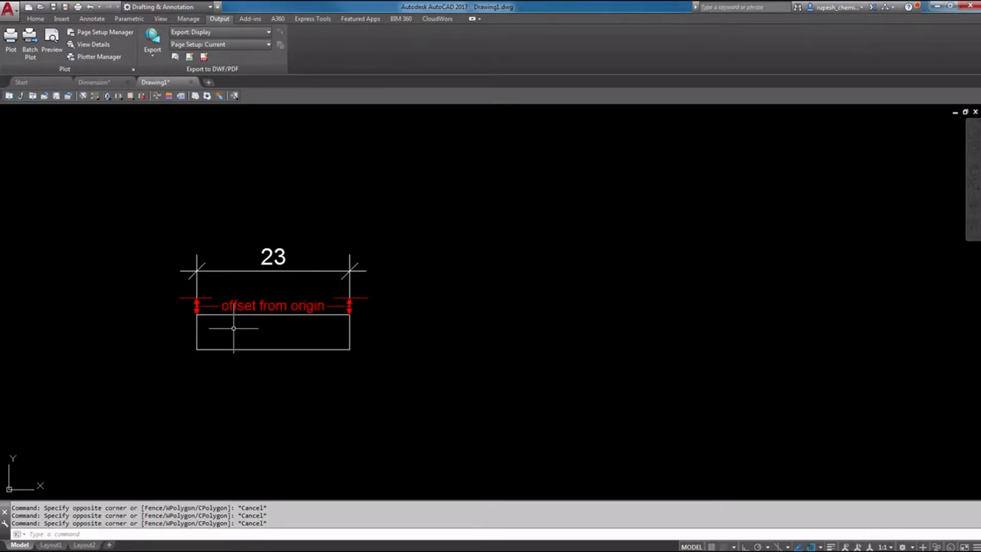
pyautogui.scroll(3, 201, 315)
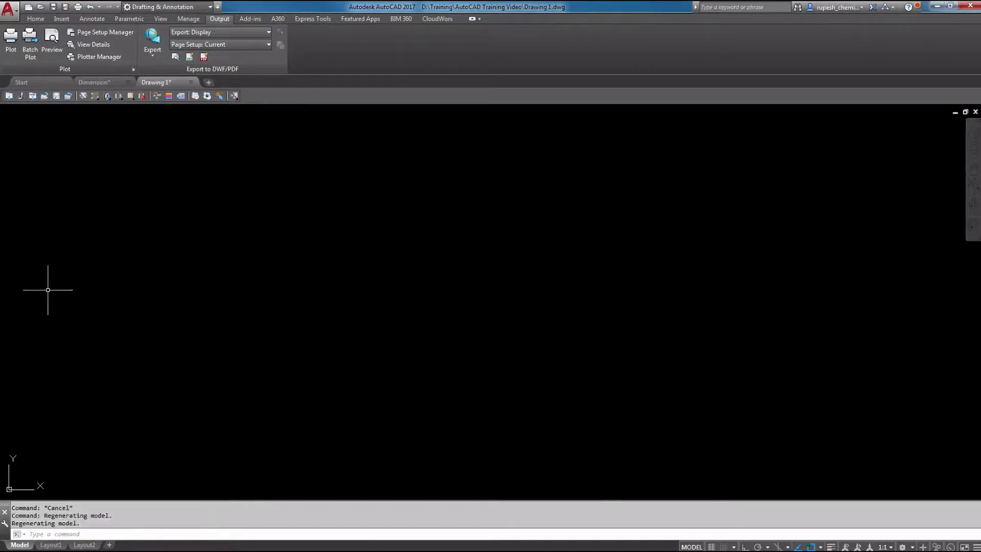
# Step: Modify the test dimension style, setting extend beyond ticks, extend beyond dim lines and offset from origin to 1
pyautogui.write('d')
pyautogui.press('Return')
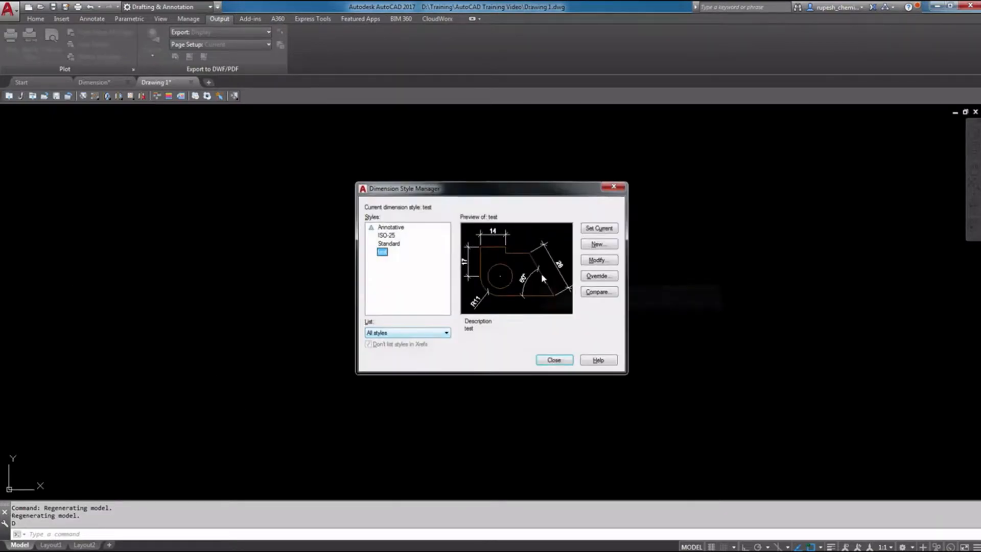
pyautogui.click(608, 260)
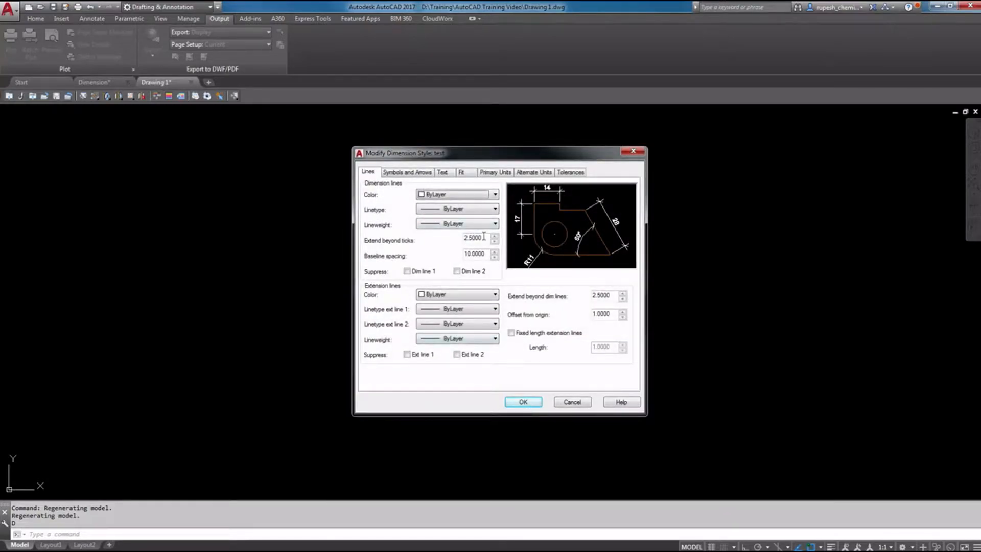
pyautogui.moveTo(486, 238); pyautogui.dragTo(450, 239)
pyautogui.write('1')
pyautogui.moveTo(615, 295); pyautogui.dragTo(557, 317)
pyautogui.write('11')
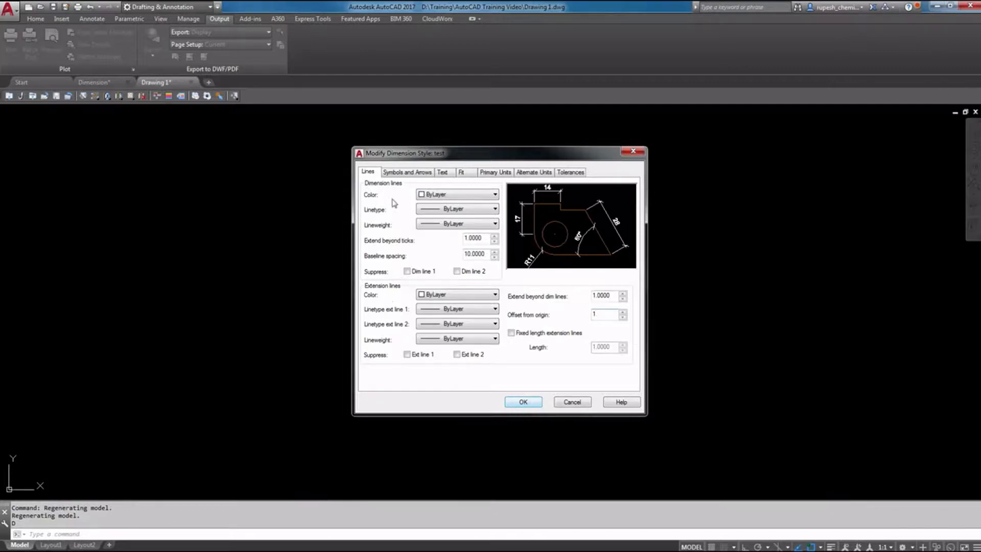
pyautogui.click(404, 173)
pyautogui.click(521, 402)
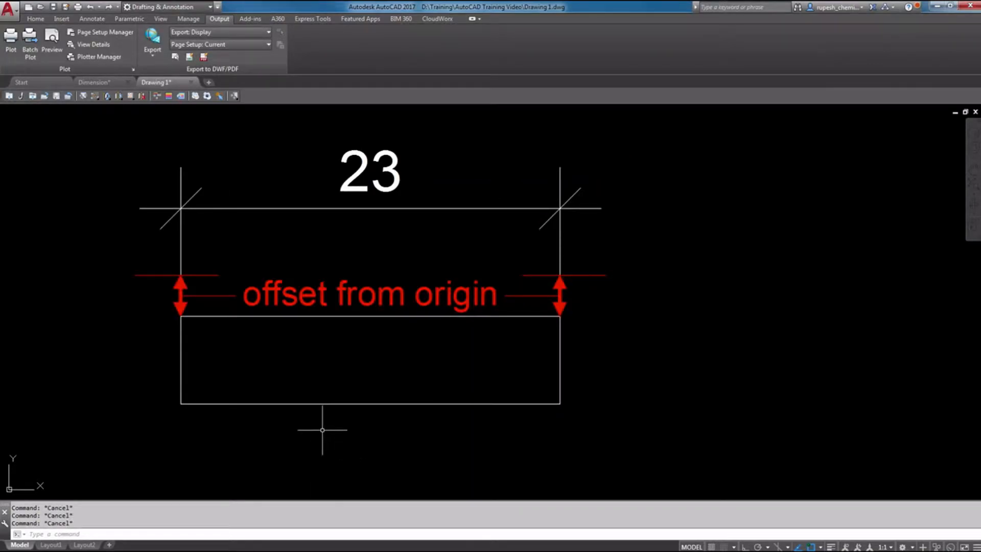
# Step: Reopen the test dimension style for modification and enter 1 for extend beyond ticks, extend beyond dim lines and offset from origin
pyautogui.press('Return')
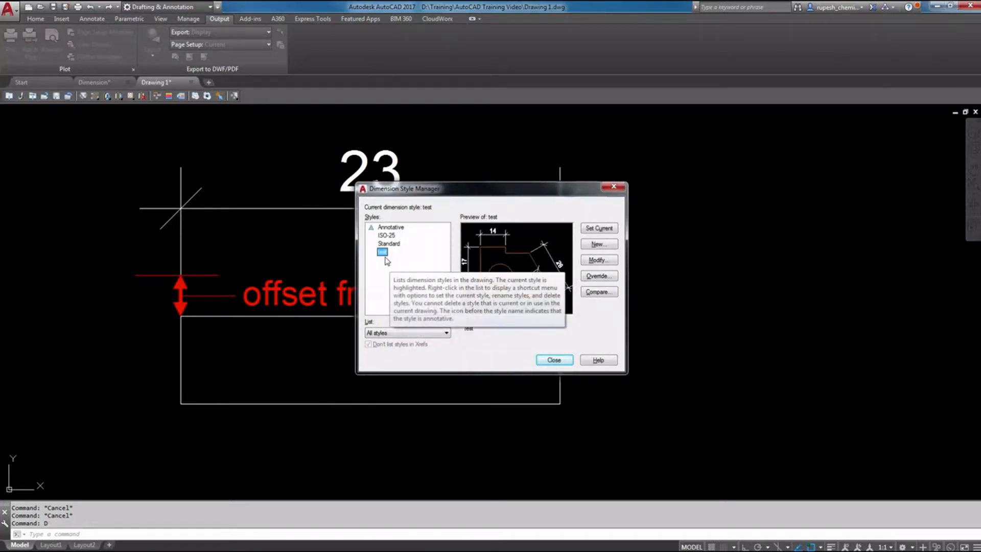
pyautogui.click(607, 261)
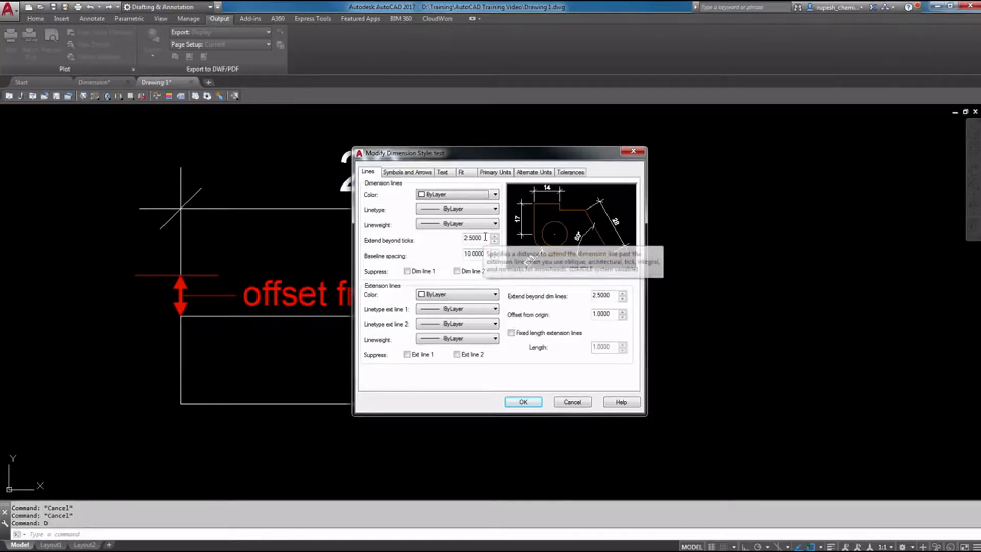
pyautogui.moveTo(482, 238); pyautogui.dragTo(454, 239)
pyautogui.write('1')
pyautogui.press('Tab')
pyautogui.write('1')
pyautogui.moveTo(615, 295); pyautogui.dragTo(578, 315)
pyautogui.write('11')
pyautogui.click(537, 376)
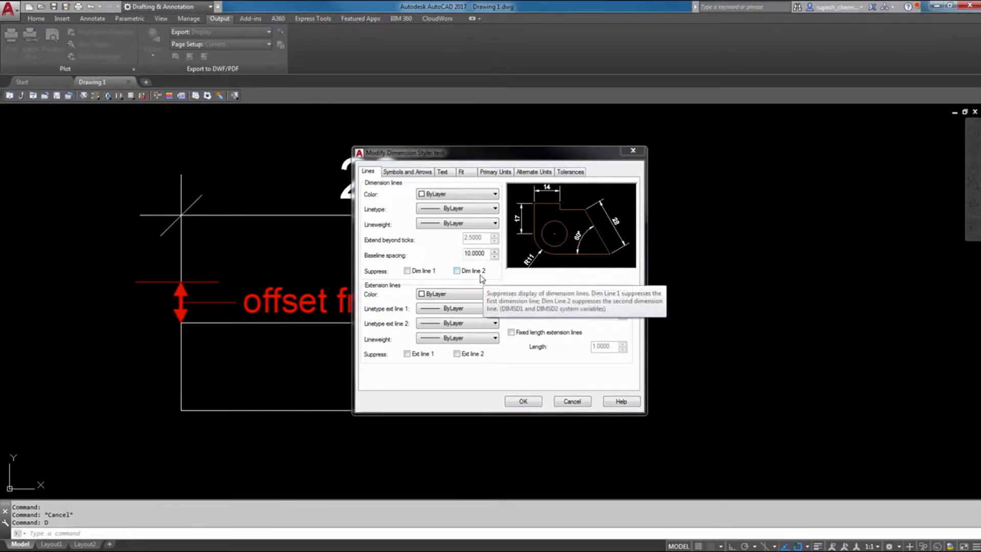
# Step: Set the first and second arrowheads of the test dimension style to Oblique
pyautogui.click(406, 172)
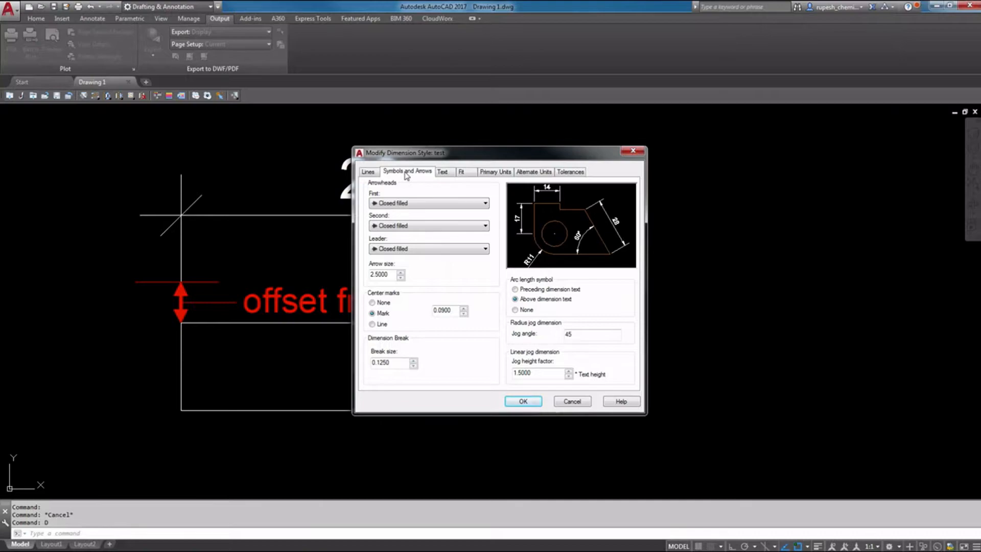
pyautogui.click(424, 203)
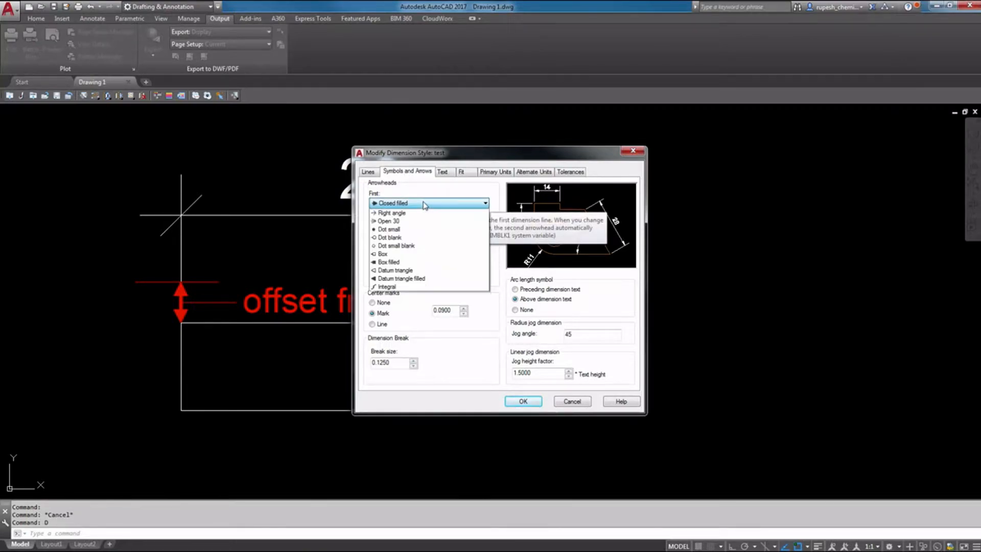
pyautogui.click(401, 255)
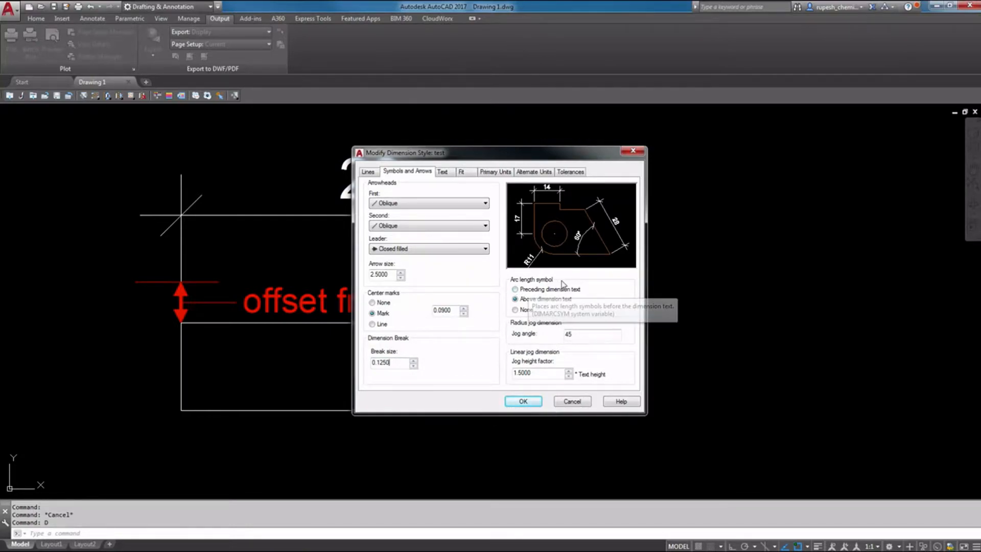
# Step: Set the center mark size to 2.5 and the dimension break size to 2
pyautogui.click(542, 372)
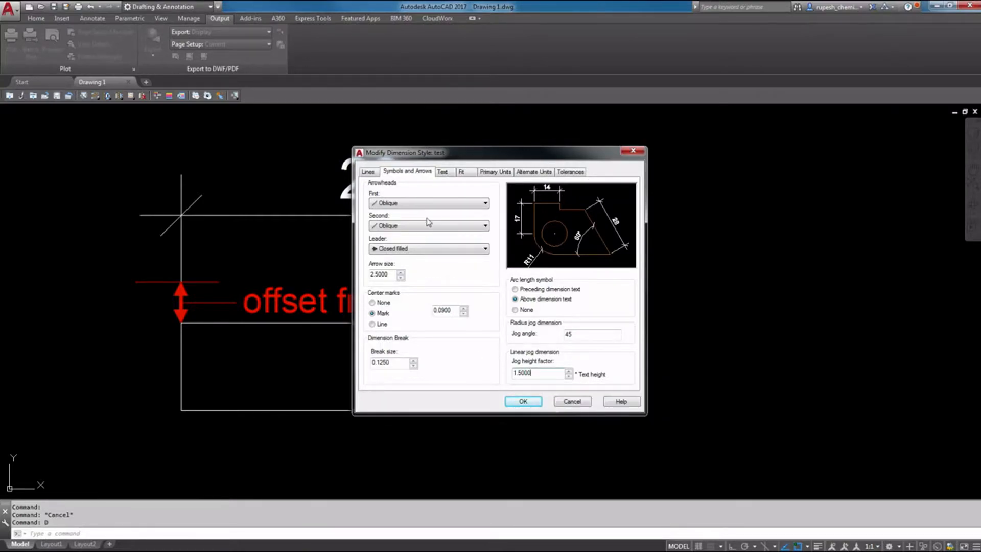
pyautogui.doubleClick(454, 311)
pyautogui.write('2.5')
pyautogui.doubleClick(392, 363)
pyautogui.write('2')
pyautogui.click(585, 337)
# Step: Create a new text style named 01 from the dimension style's text appearance settings
pyautogui.click(443, 173)
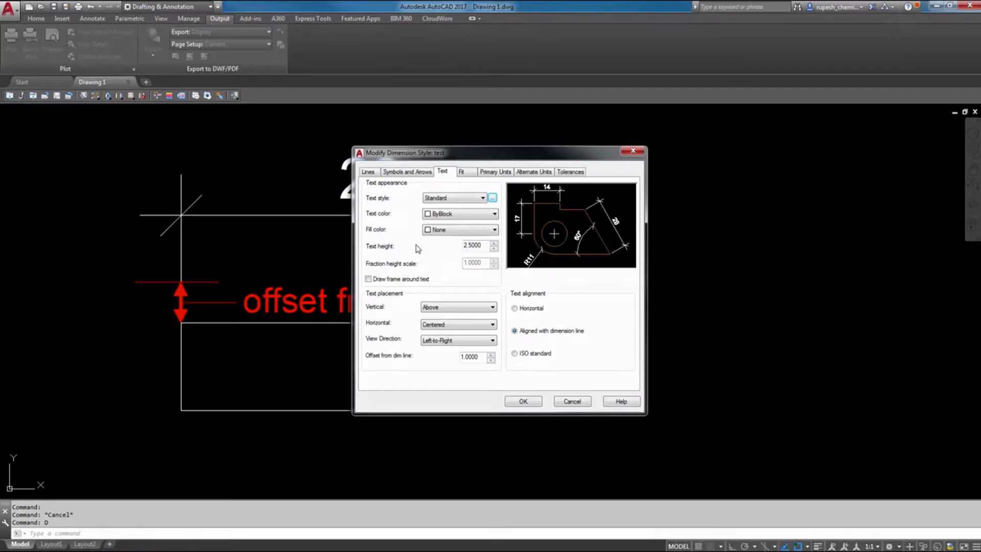
pyautogui.click(493, 199)
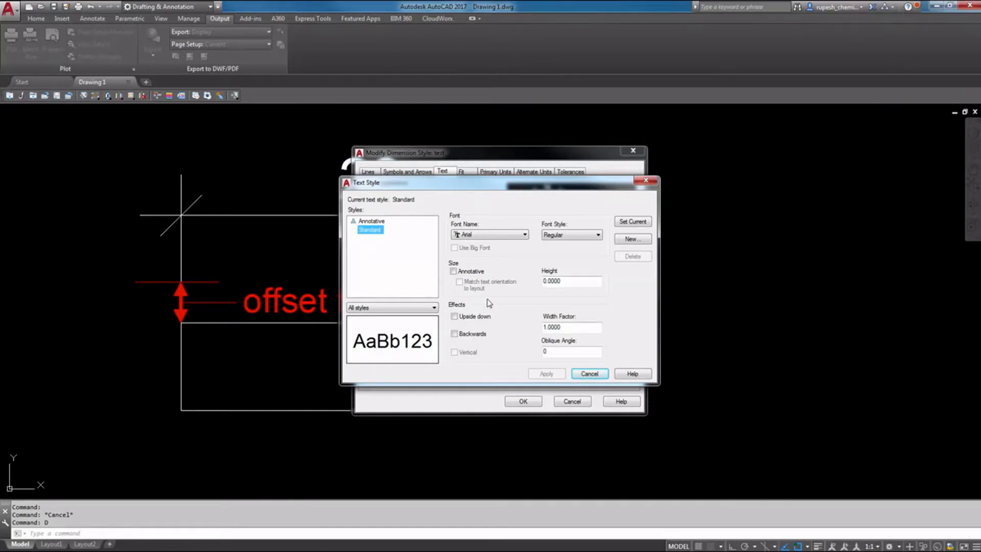
pyautogui.click(410, 248)
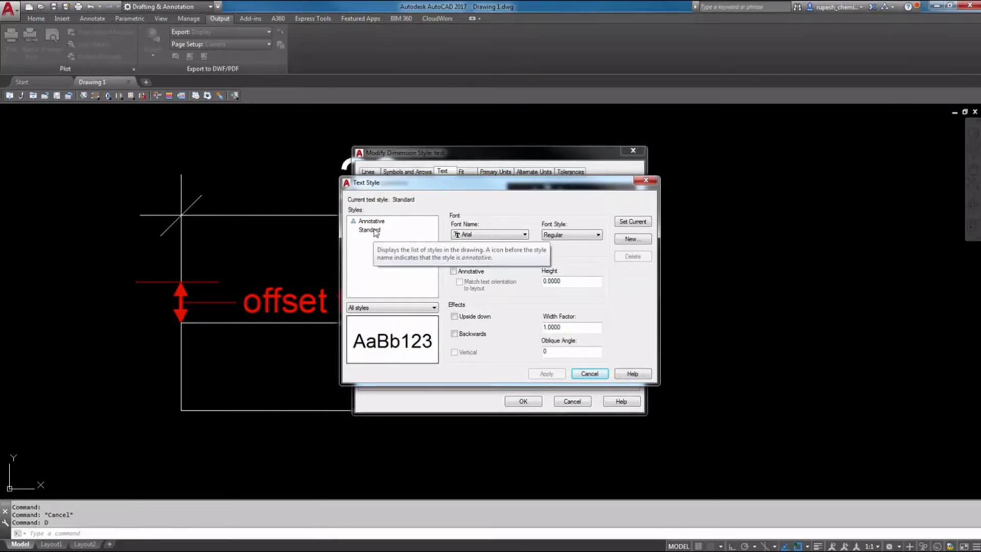
pyautogui.click(633, 240)
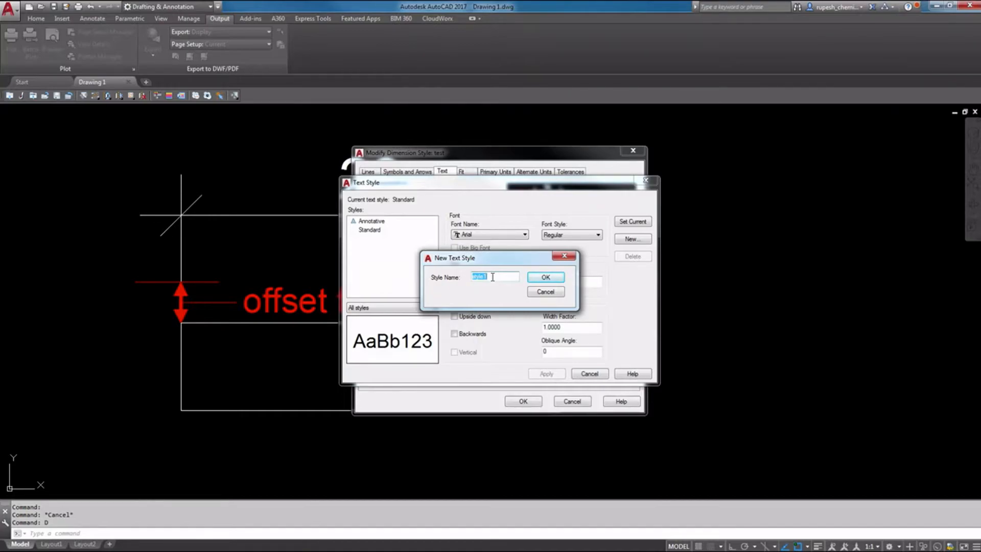
pyautogui.write('01')
pyautogui.click(546, 276)
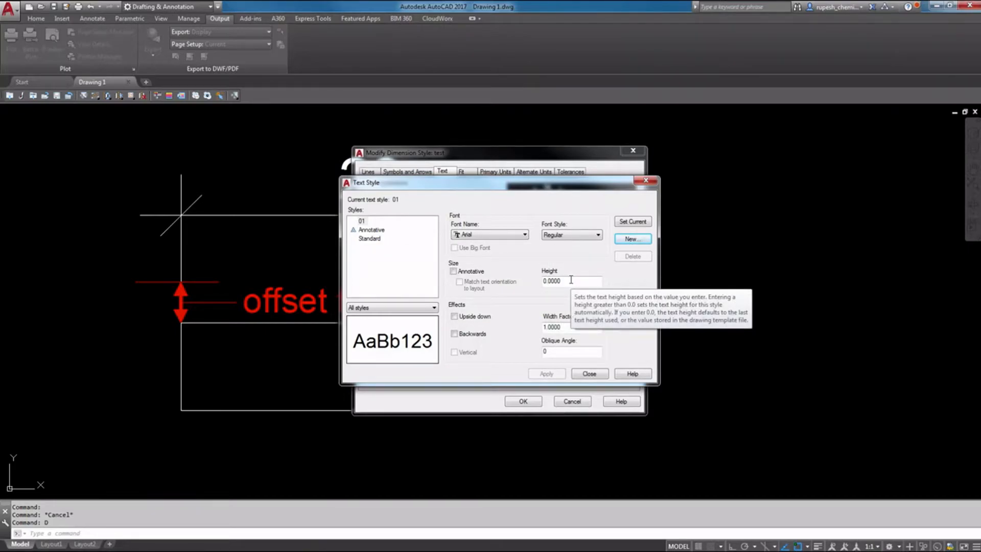
# Step: Set the font of text style 01 to iso.shx
pyautogui.click(499, 233)
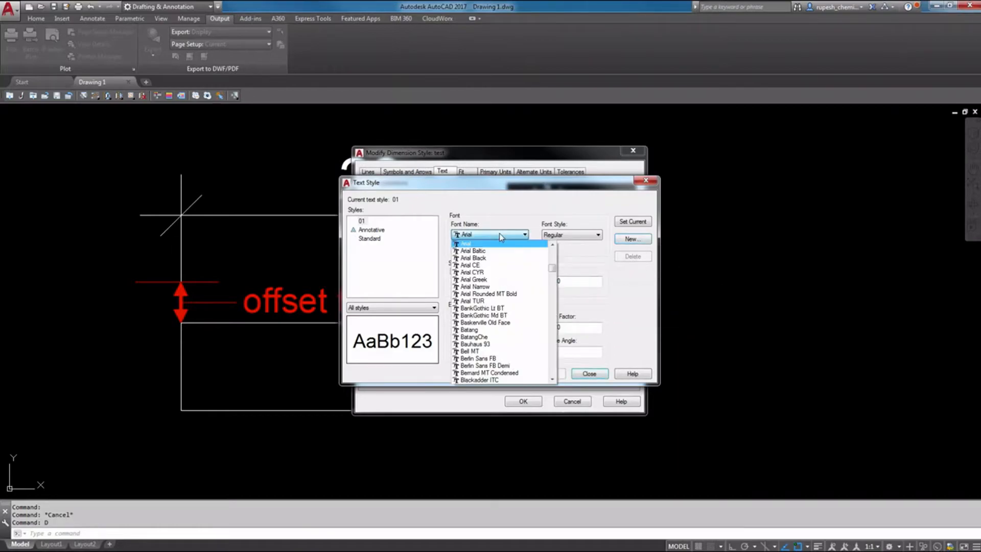
pyautogui.press('i')
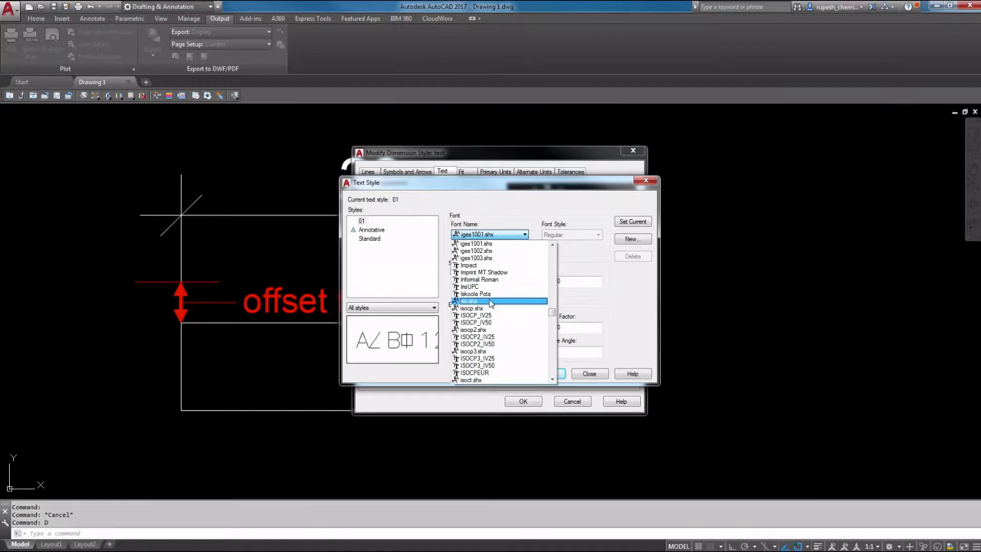
pyautogui.scroll(4, 484, 322)
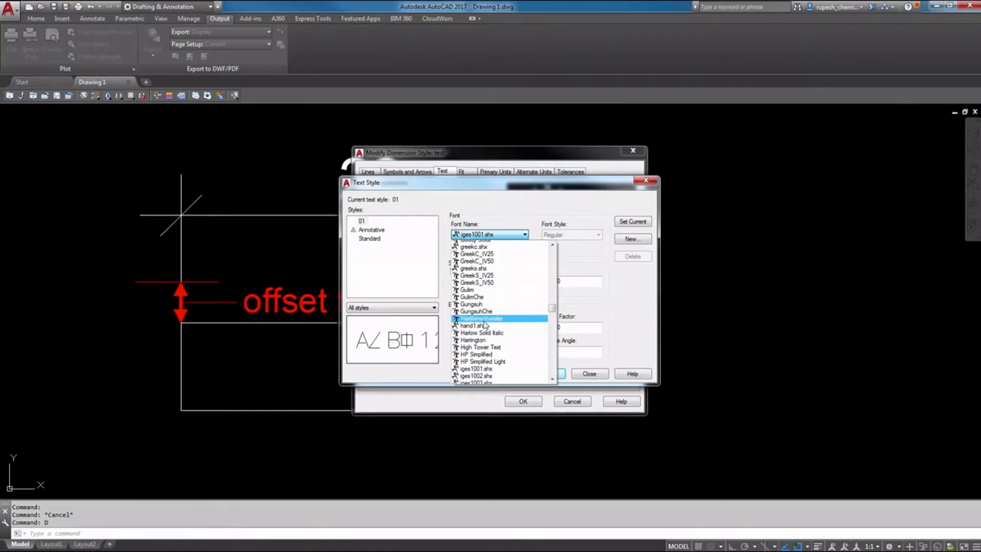
pyautogui.scroll(2, 484, 320)
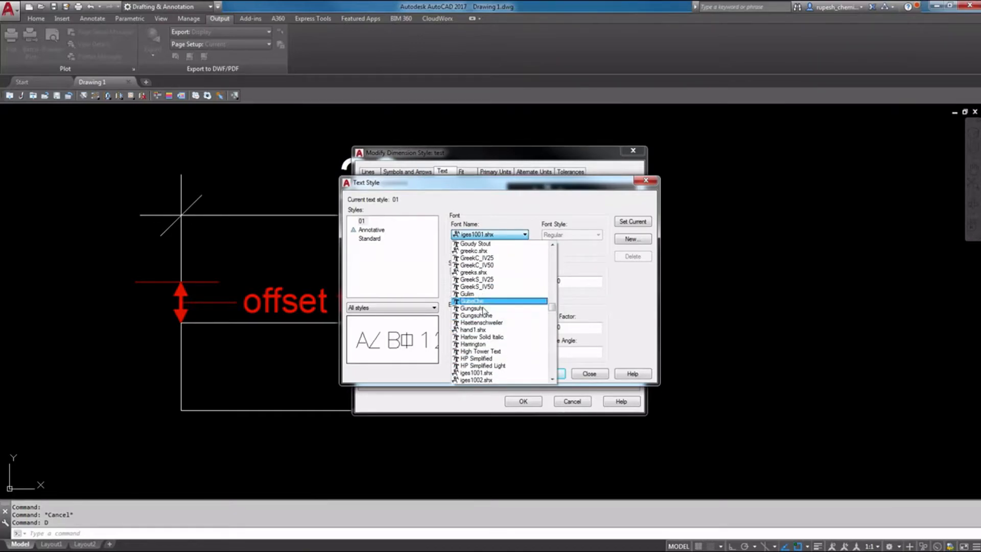
pyautogui.scroll(-2, 484, 315)
pyautogui.scroll(-4, 485, 318)
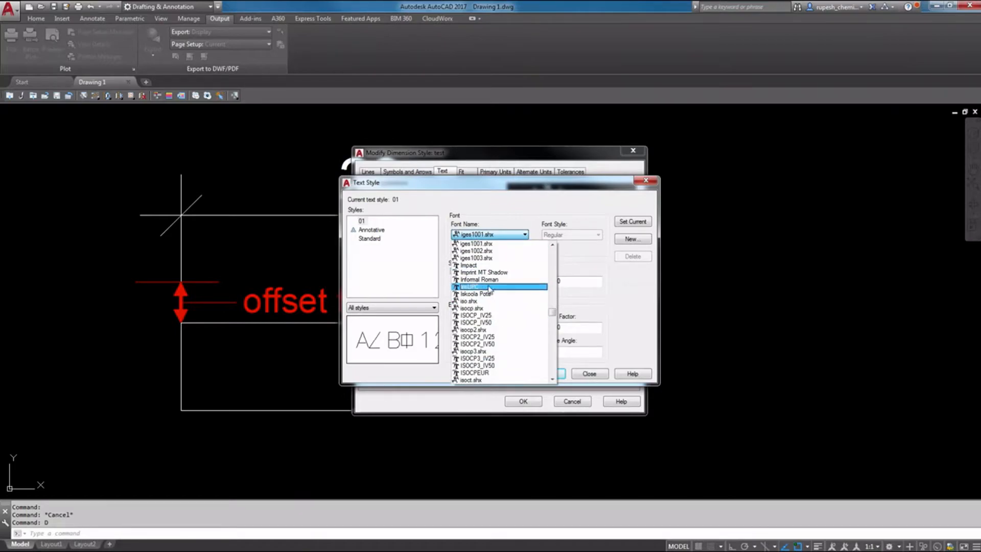
pyautogui.click(484, 301)
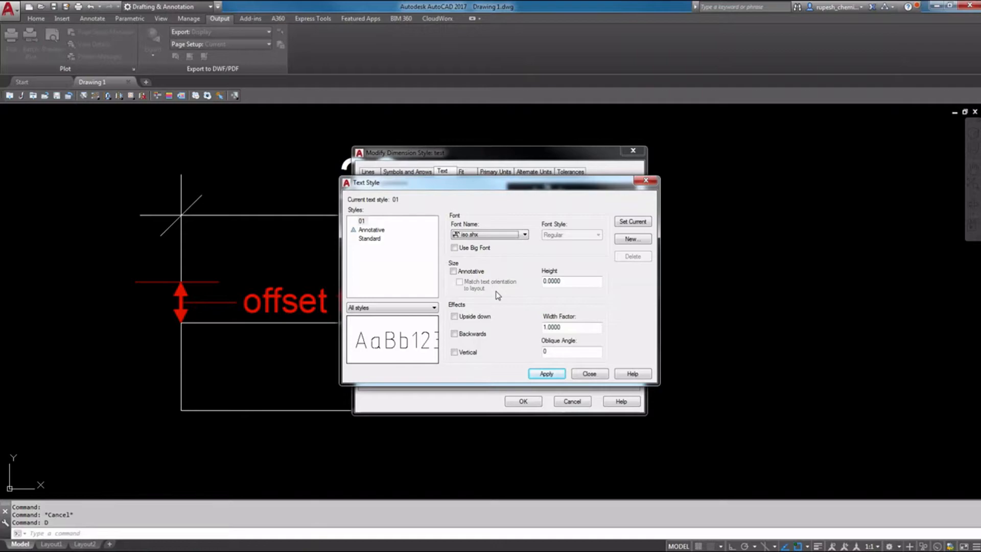
# Step: Set the height of text style 01 to 2.5, leaving the width factor at 1
pyautogui.click(569, 280)
pyautogui.moveTo(570, 278); pyautogui.dragTo(517, 280)
pyautogui.write('2.5')
pyautogui.click(579, 329)
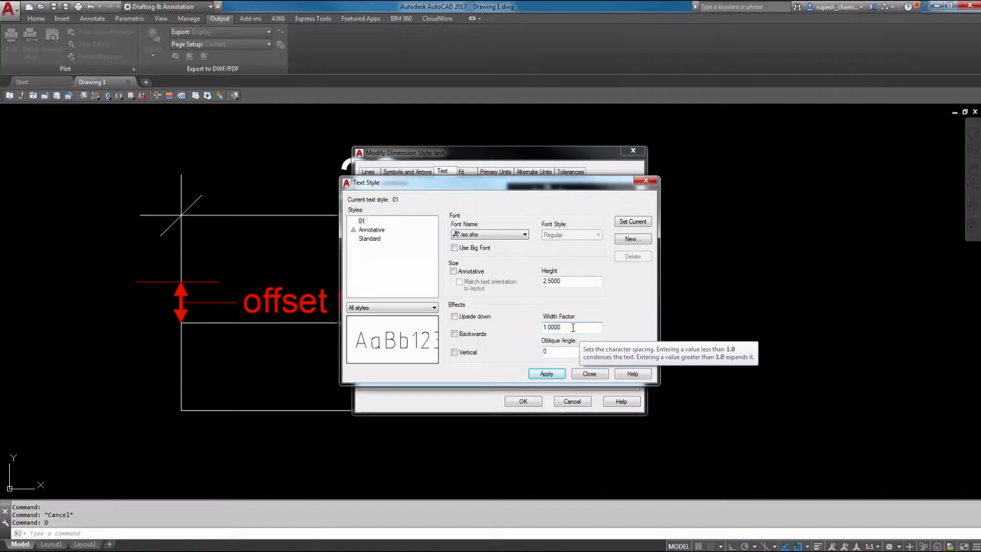
# Step: Make text style 01 current, saving its changes, and recheck its settings from the dimension style
pyautogui.click(636, 223)
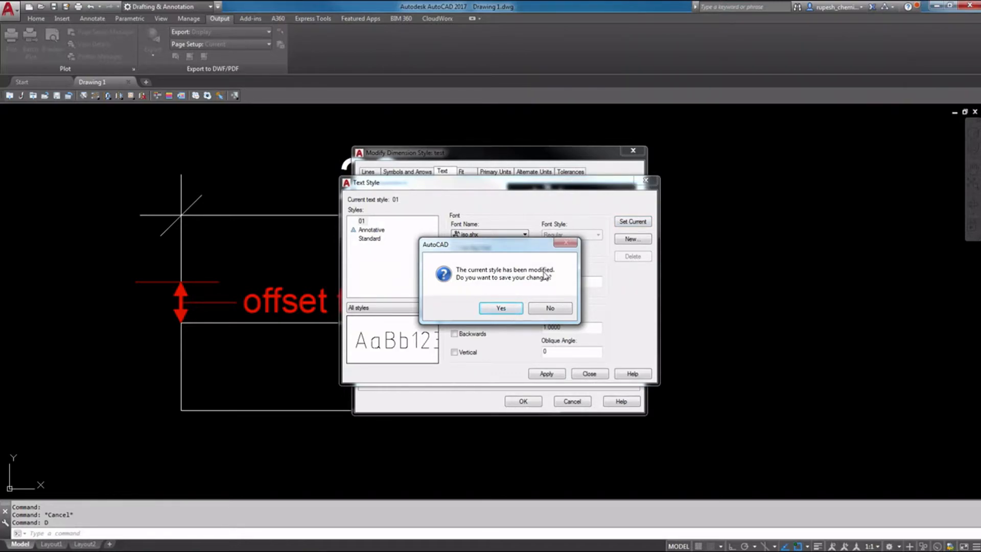
pyautogui.click(501, 308)
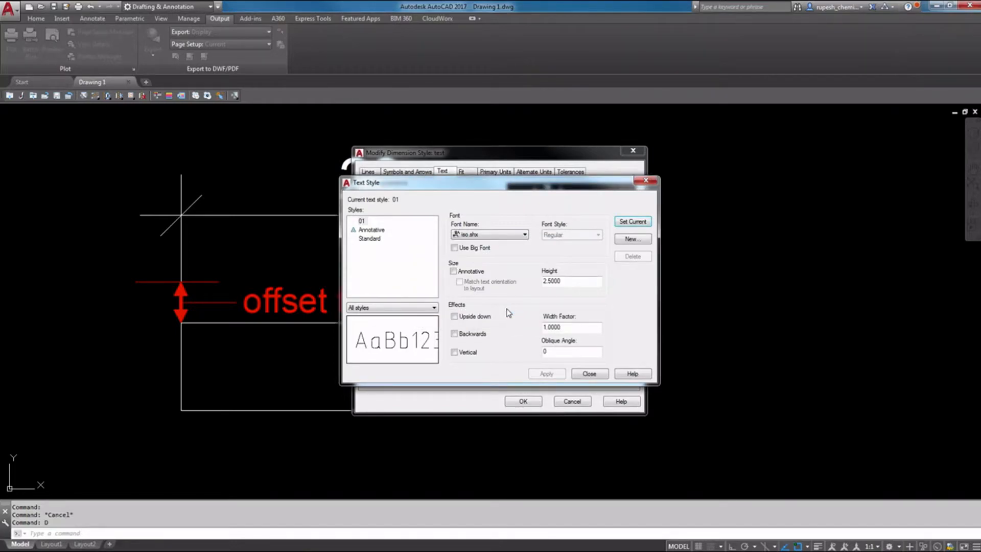
pyautogui.click(590, 375)
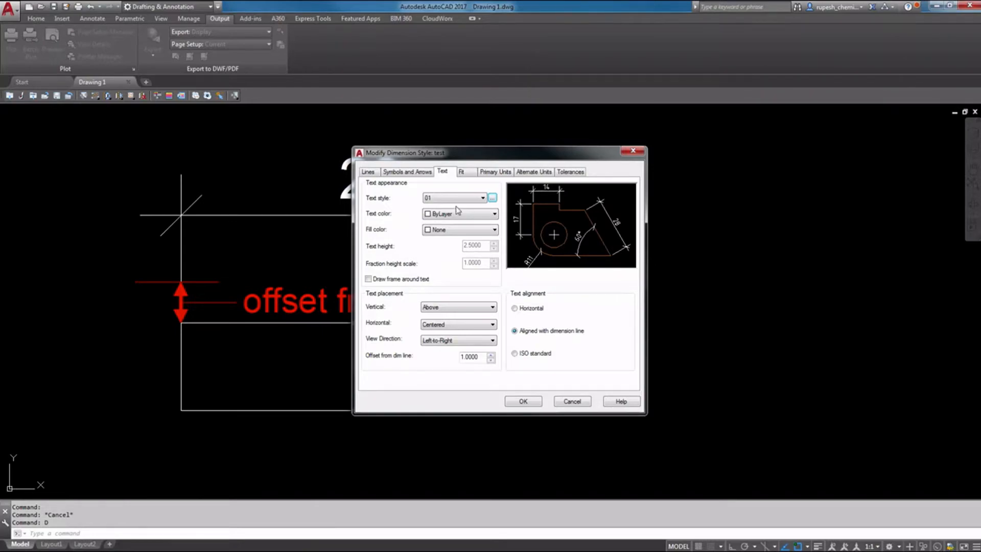
pyautogui.click(493, 198)
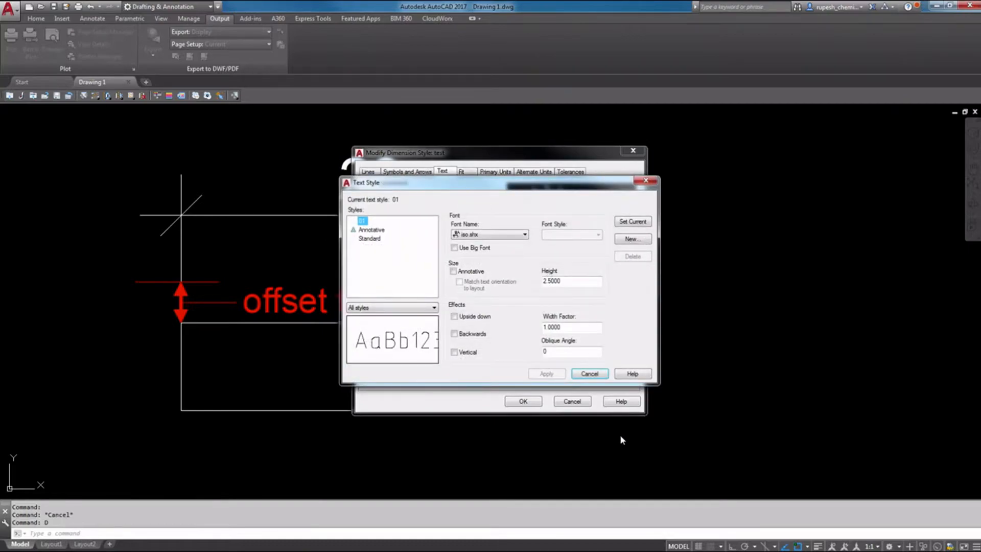
pyautogui.click(589, 375)
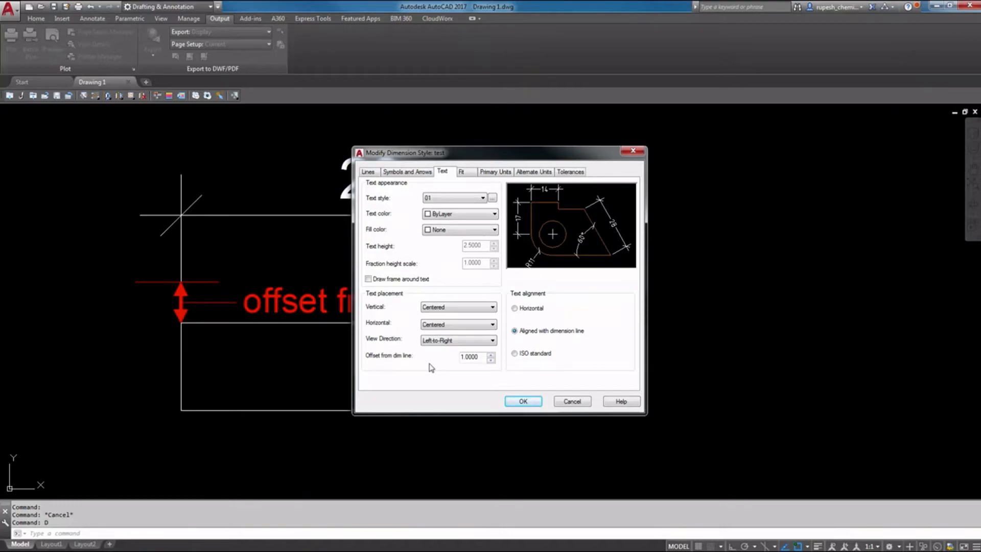
# Step: Set the dimension text placement to Above vertically, Centered horizontally and Left-to-Right, with a dim line offset of 1, and accept the style
pyautogui.click(454, 310)
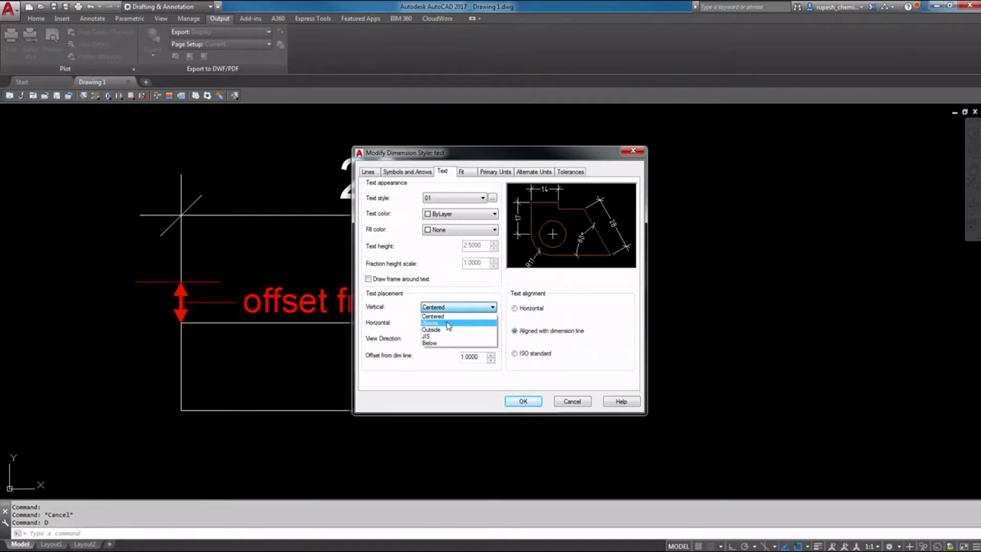
pyautogui.click(449, 321)
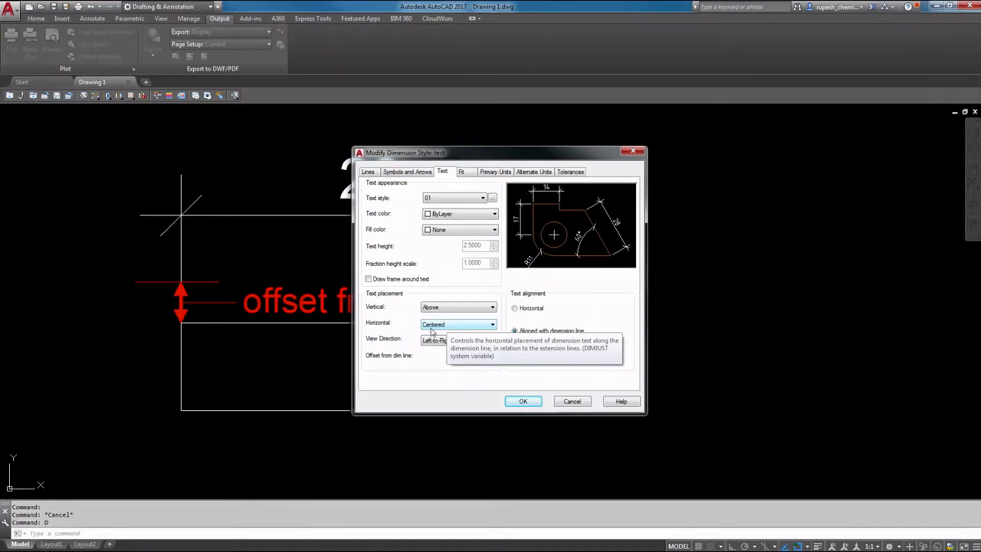
pyautogui.click(447, 326)
pyautogui.click(447, 326)
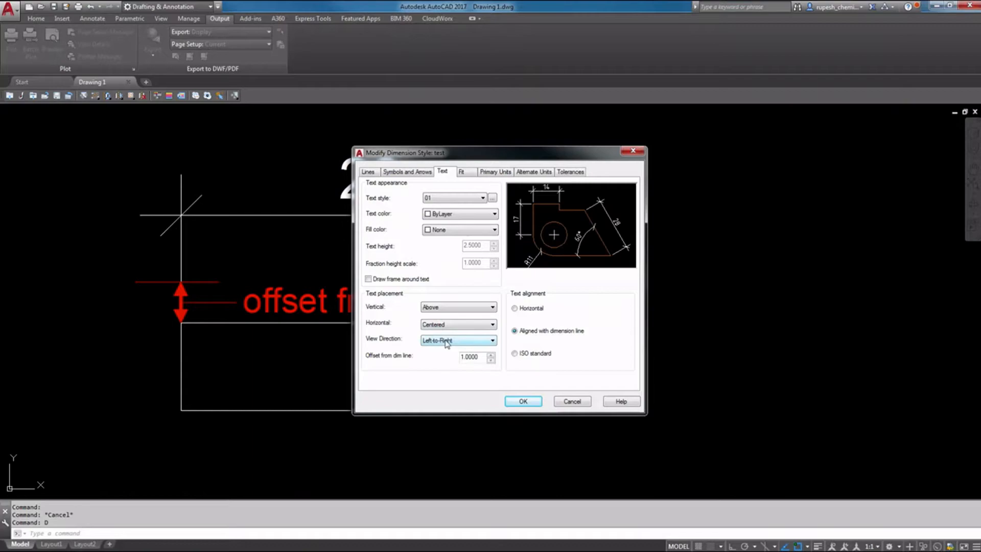
pyautogui.click(446, 340)
pyautogui.click(447, 342)
pyautogui.doubleClick(469, 356)
pyautogui.click(470, 358)
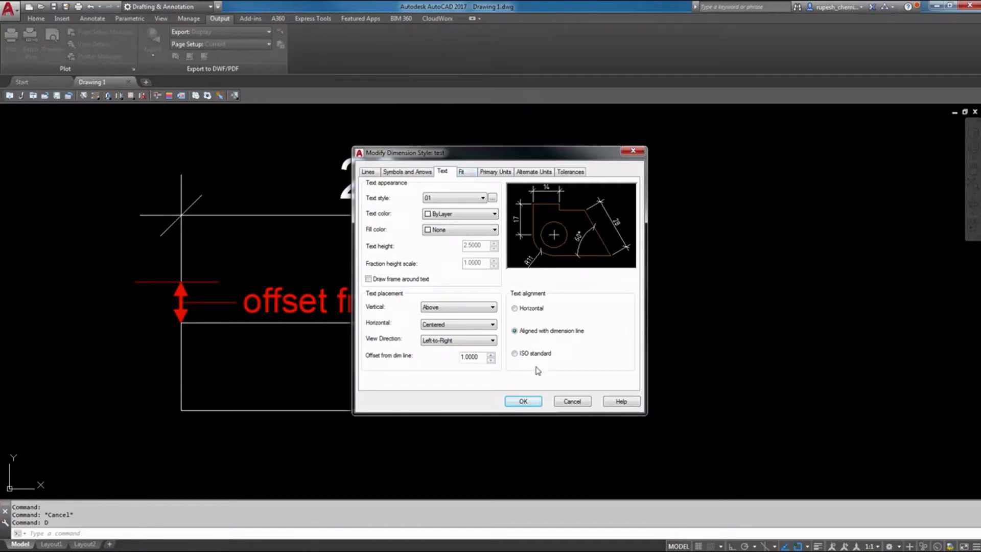
pyautogui.click(522, 401)
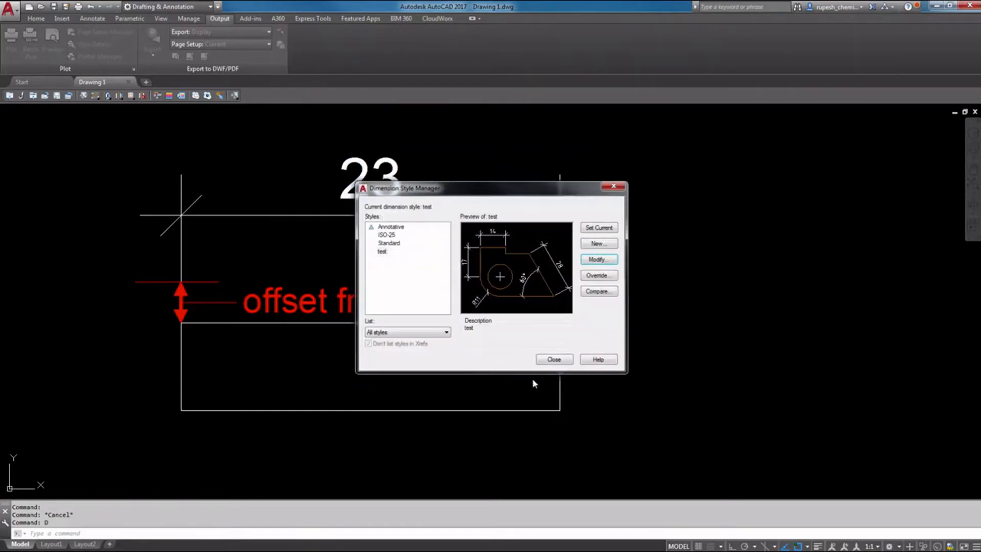
pyautogui.click(554, 359)
# Step: Examine the sample drawing that illustrates the text's offset from dim line
pyautogui.write('z')
pyautogui.press('Return')
pyautogui.write('p')
pyautogui.press('Return')
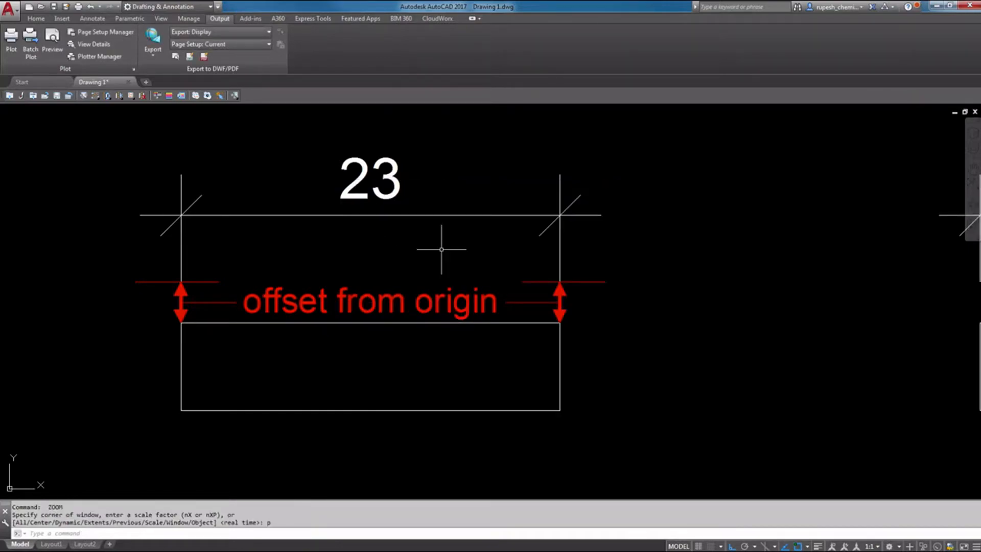
pyautogui.moveTo(641, 307); pyautogui.dragTo(296, 291, button='middle')
pyautogui.moveTo(662, 347); pyautogui.dragTo(307, 357, button='middle')
pyautogui.moveTo(547, 313); pyautogui.dragTo(477, 332, button='middle')
pyautogui.moveTo(539, 313); pyautogui.dragTo(506, 323, button='middle')
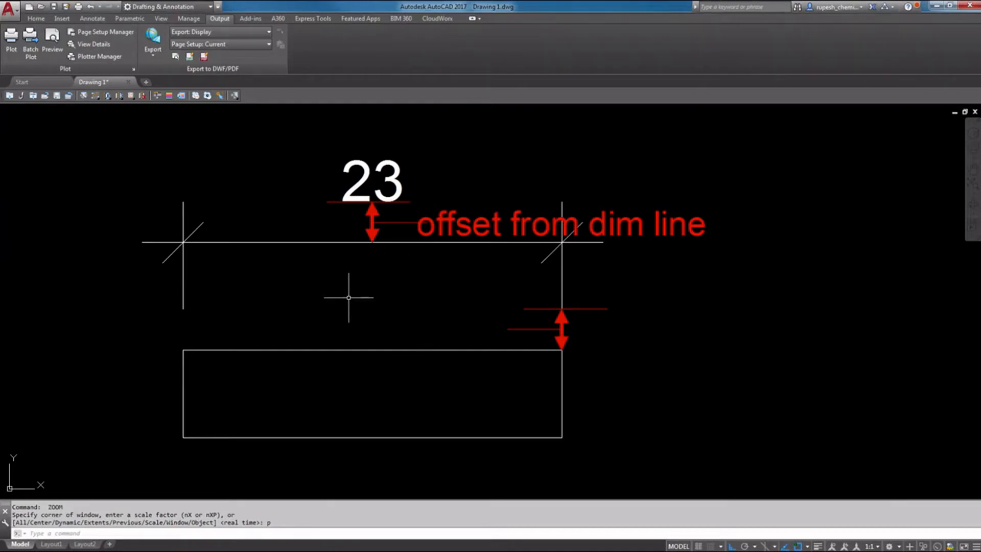
# Step: Reopen the test dimension style for modification and enable drawing the dim line between extension lines, leaving manual text placement off
pyautogui.write('D')
pyautogui.press('Return')
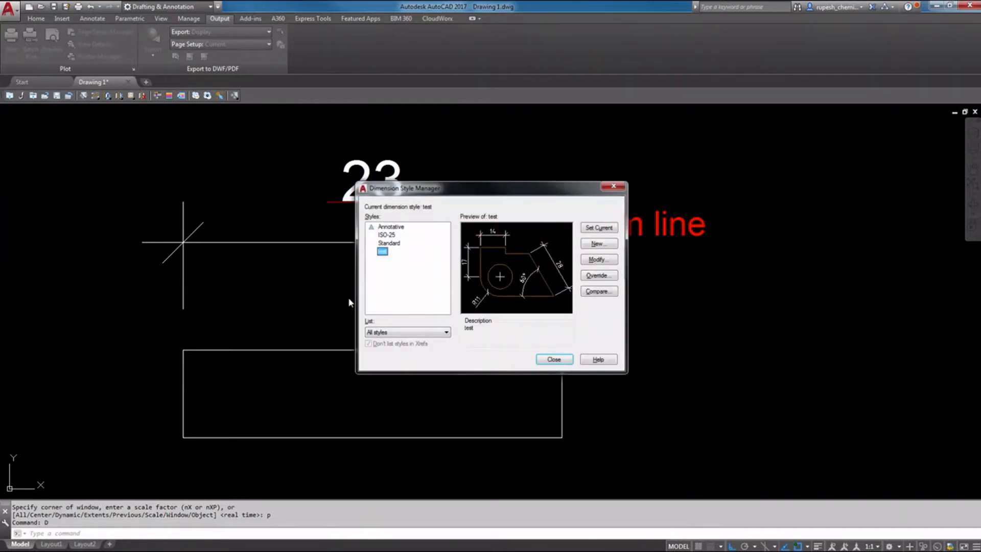
pyautogui.click(598, 259)
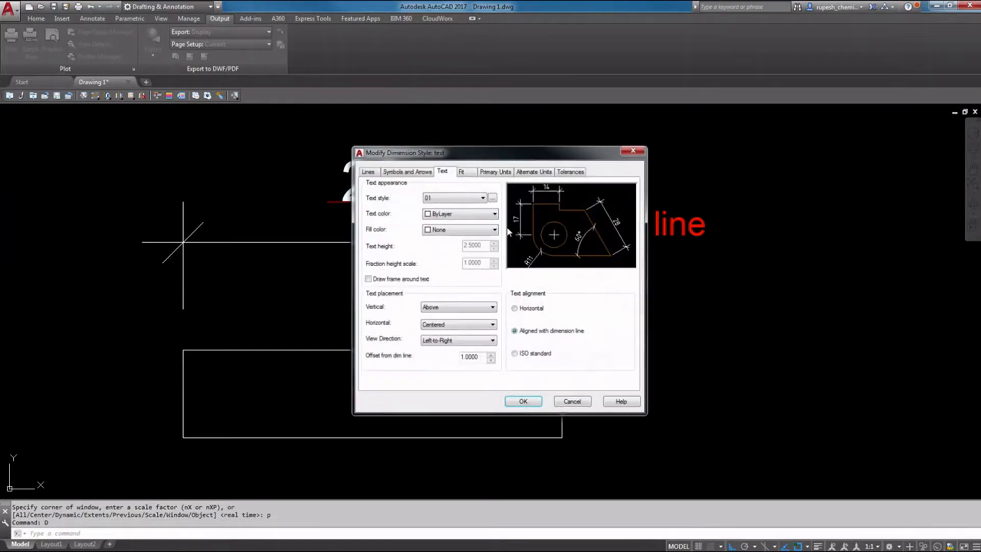
pyautogui.click(475, 176)
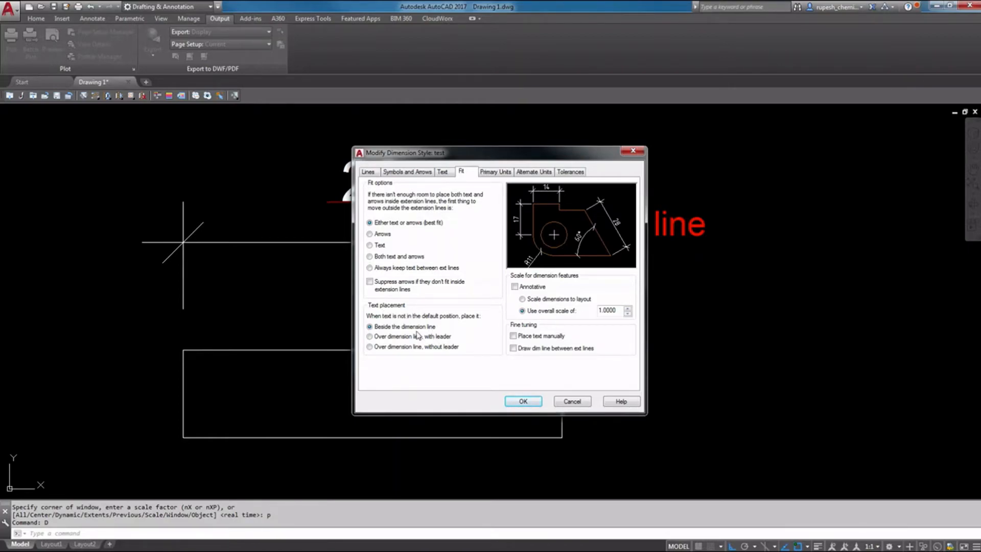
pyautogui.moveTo(415, 337)
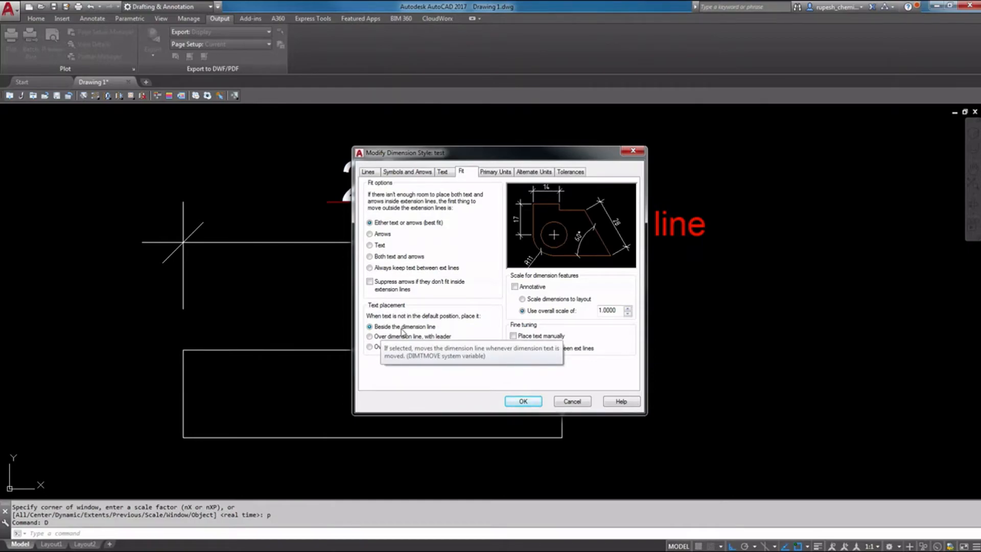
pyautogui.click(513, 335)
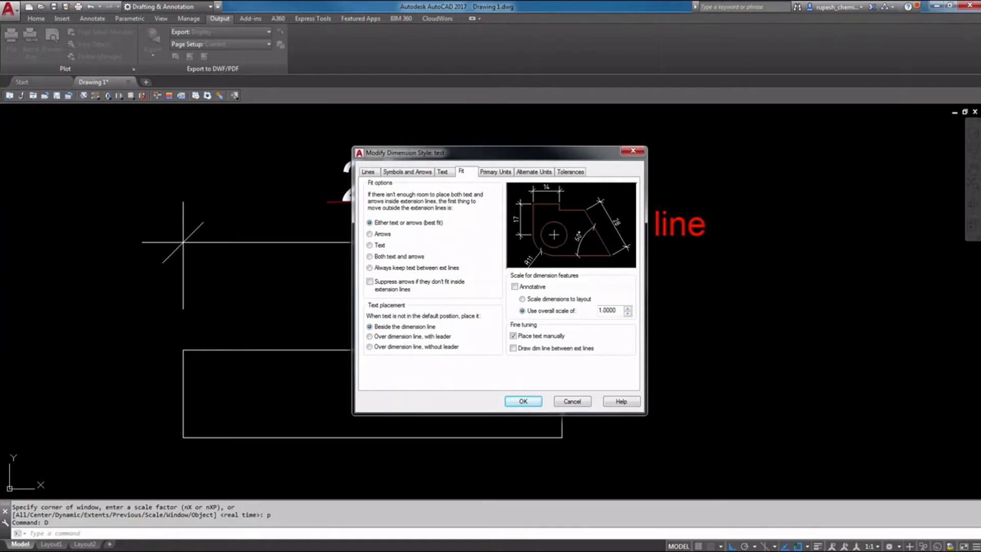
pyautogui.click(513, 336)
pyautogui.click(513, 348)
# Step: Choose Decimal as the primary unit format for the style's linear dimensions
pyautogui.click(495, 172)
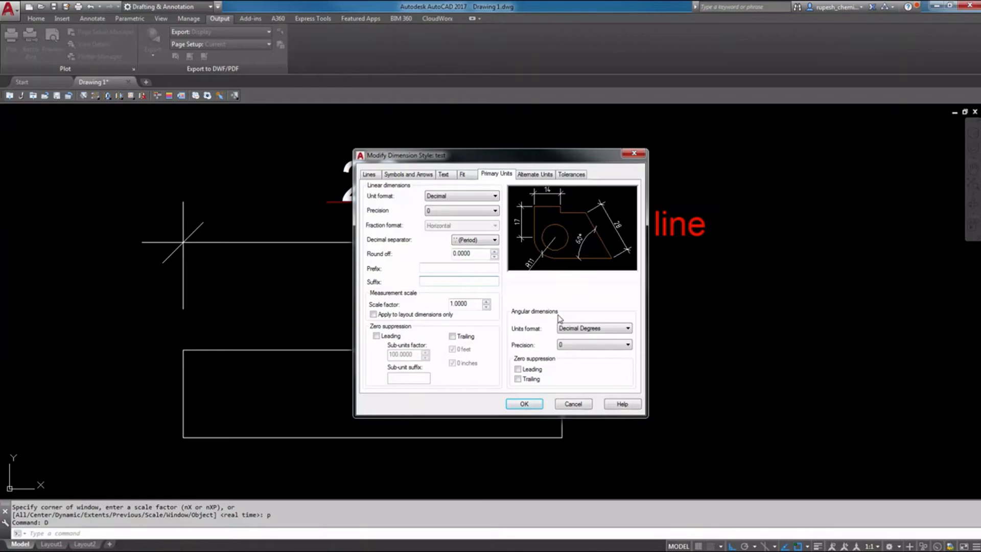
pyautogui.click(458, 197)
pyautogui.click(459, 199)
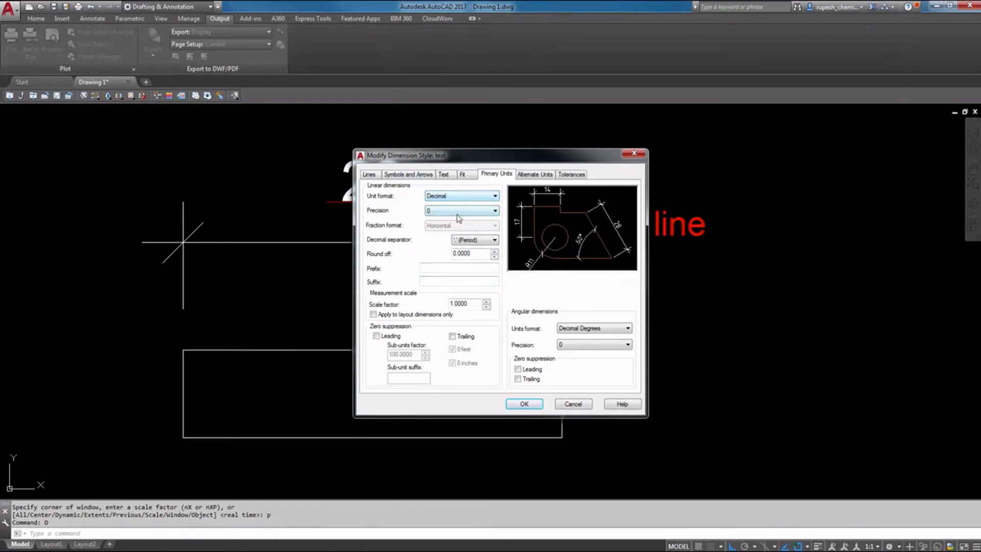
pyautogui.click(460, 210)
pyautogui.click(456, 212)
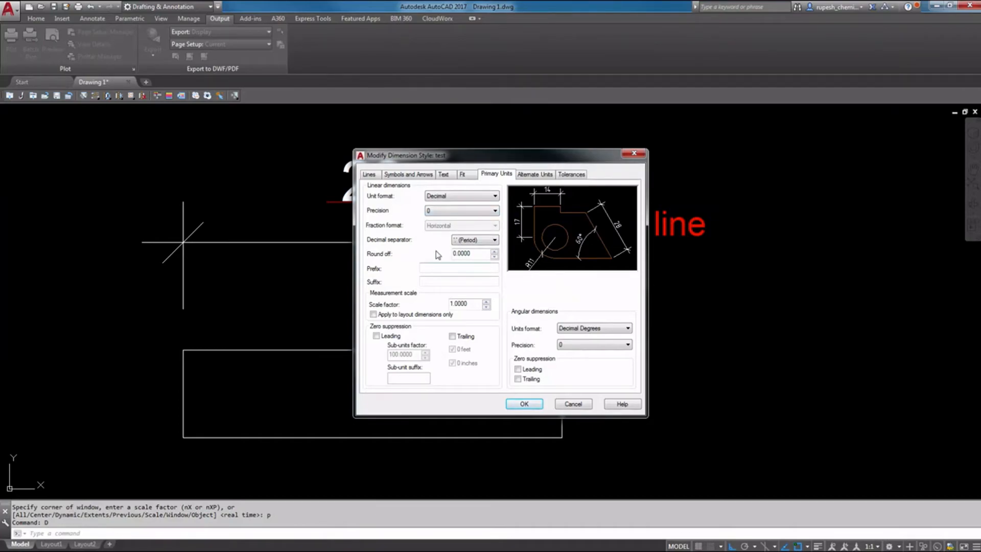
pyautogui.click(473, 254)
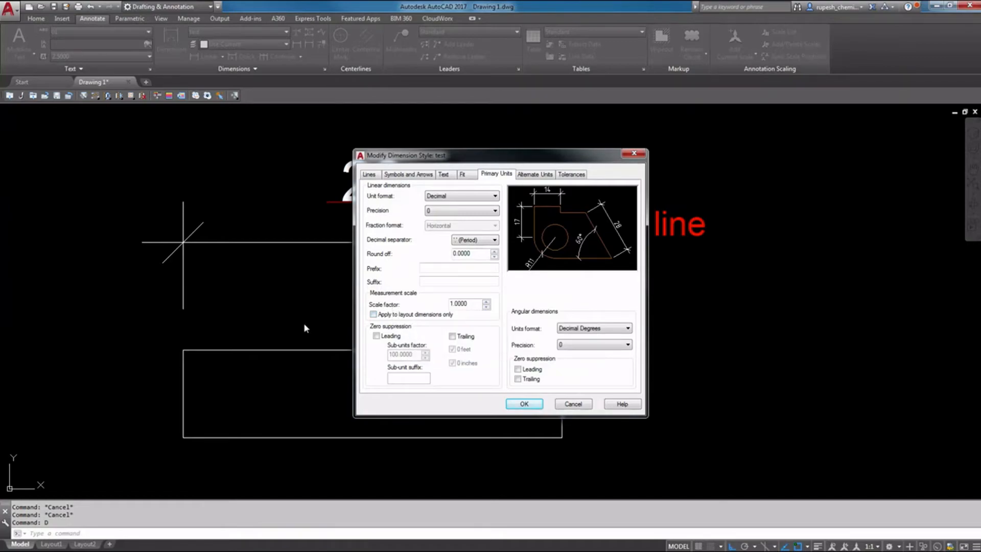
# Step: Change the unit format of the test style's linear dimensions to Architectural
pyautogui.click(452, 211)
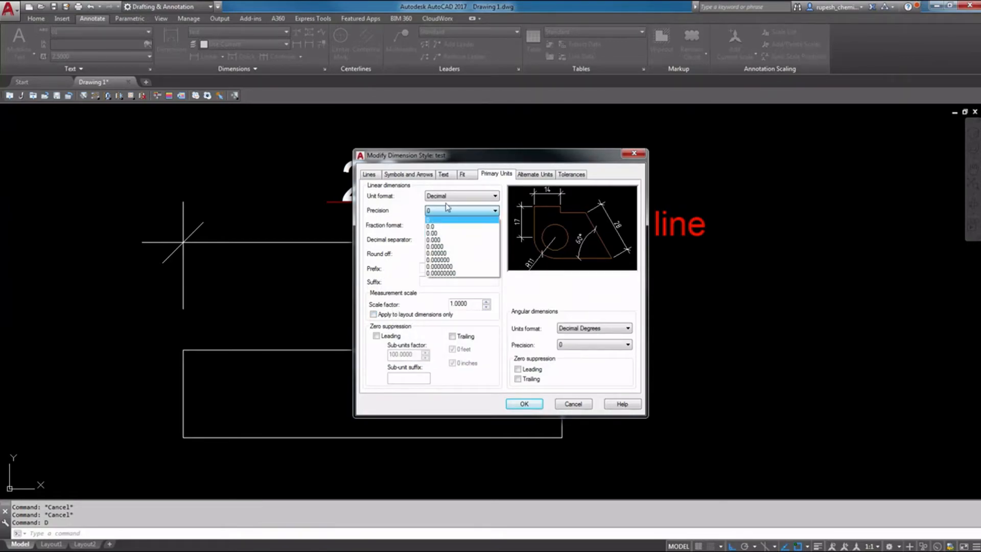
pyautogui.click(450, 200)
pyautogui.click(452, 197)
pyautogui.click(450, 222)
# Step: Set the precision to 0'-0 1/4" with Horizontal fraction format, then accept the style and close the Dimension Style Manager
pyautogui.click(448, 211)
pyautogui.click(446, 210)
pyautogui.click(447, 211)
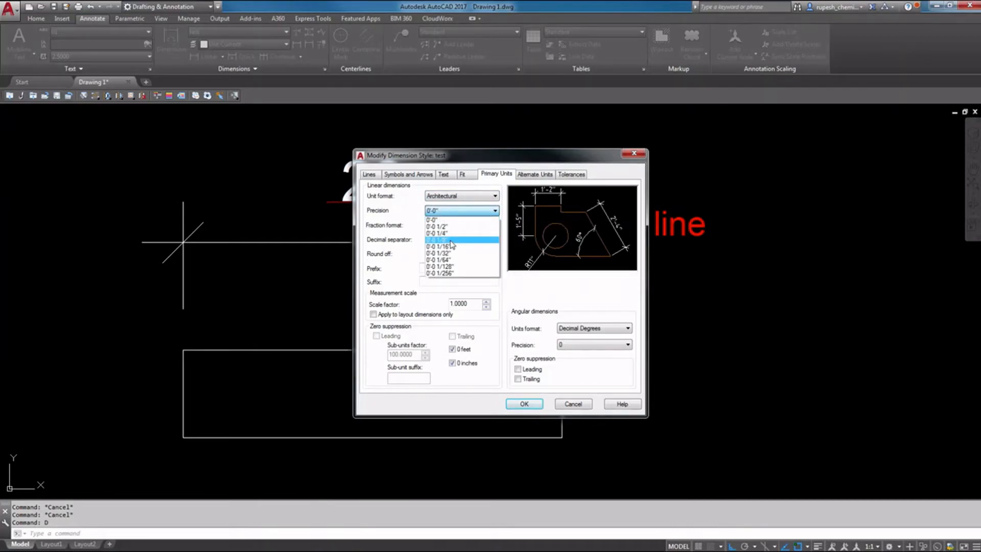
pyautogui.click(450, 233)
pyautogui.click(454, 225)
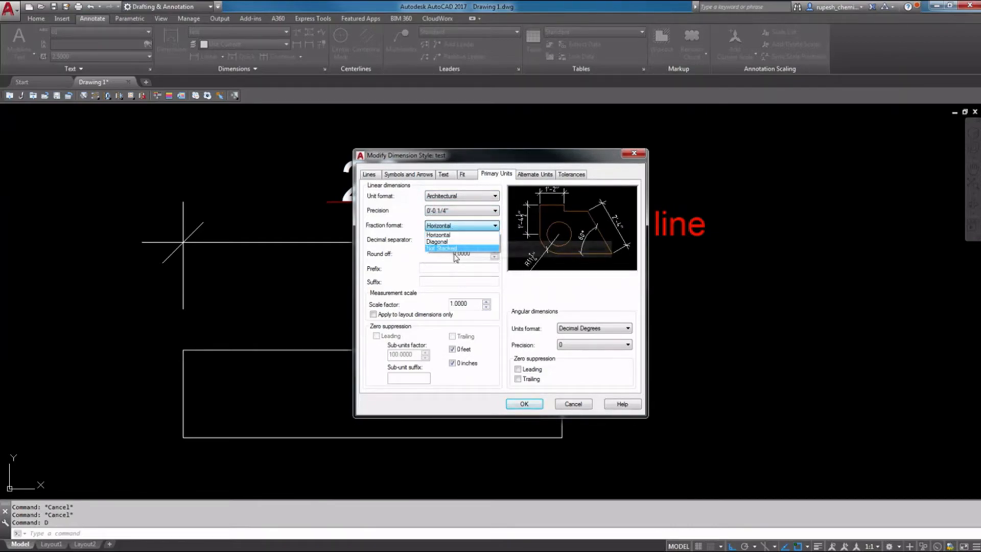
pyautogui.click(452, 234)
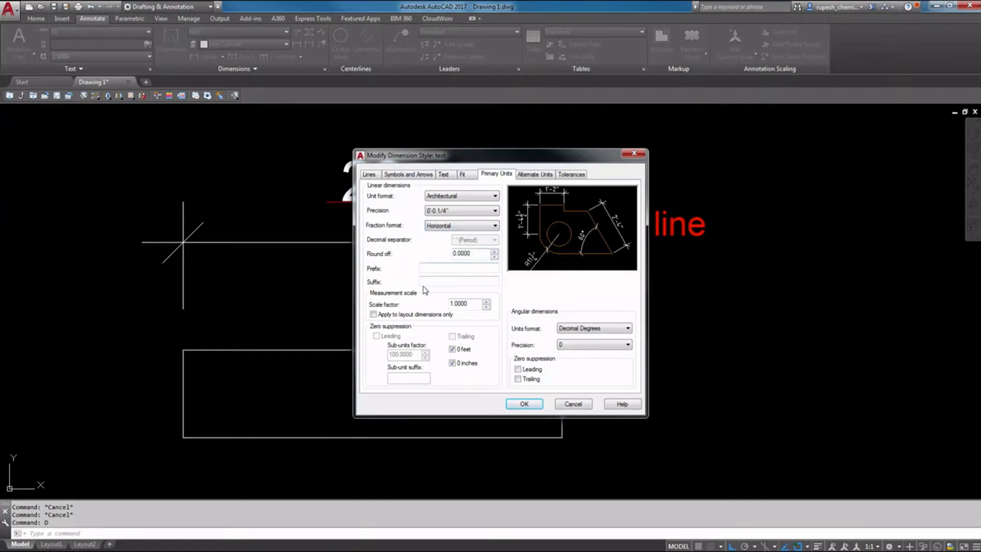
pyautogui.click(512, 405)
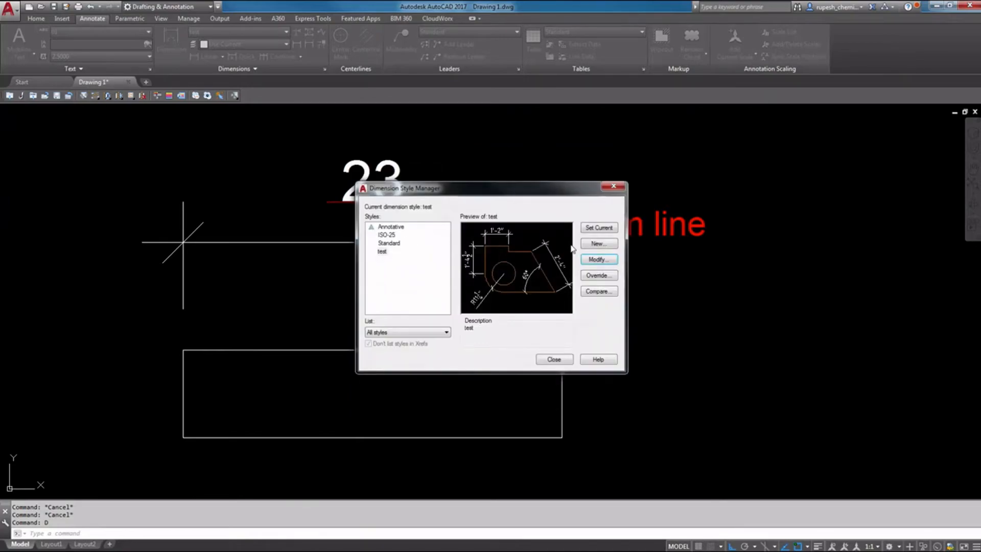
pyautogui.click(553, 359)
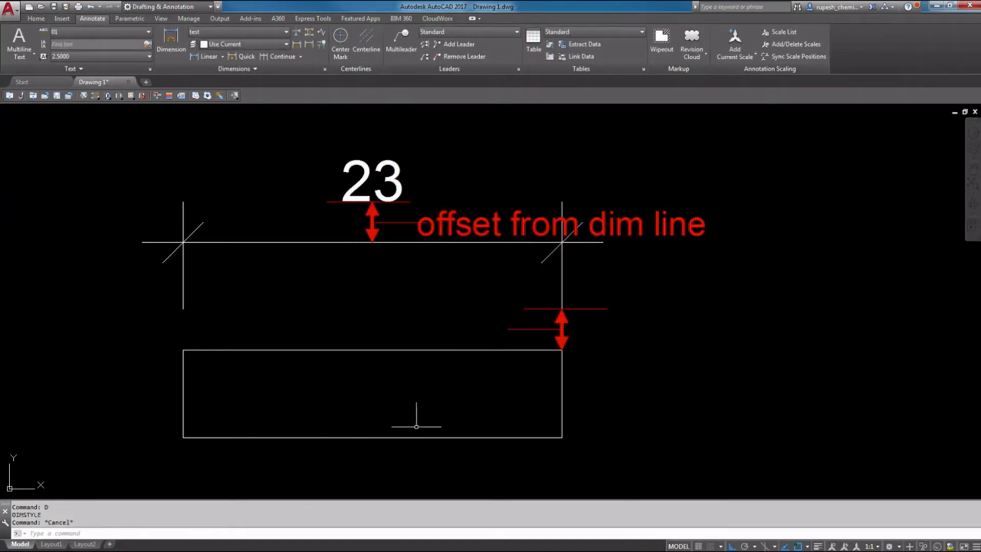
# Step: Dimension the rectangle's lower edge, placing the dimension line below the rectangle
pyautogui.moveTo(358, 422); pyautogui.dragTo(384, 328, button='middle')
pyautogui.write('D')
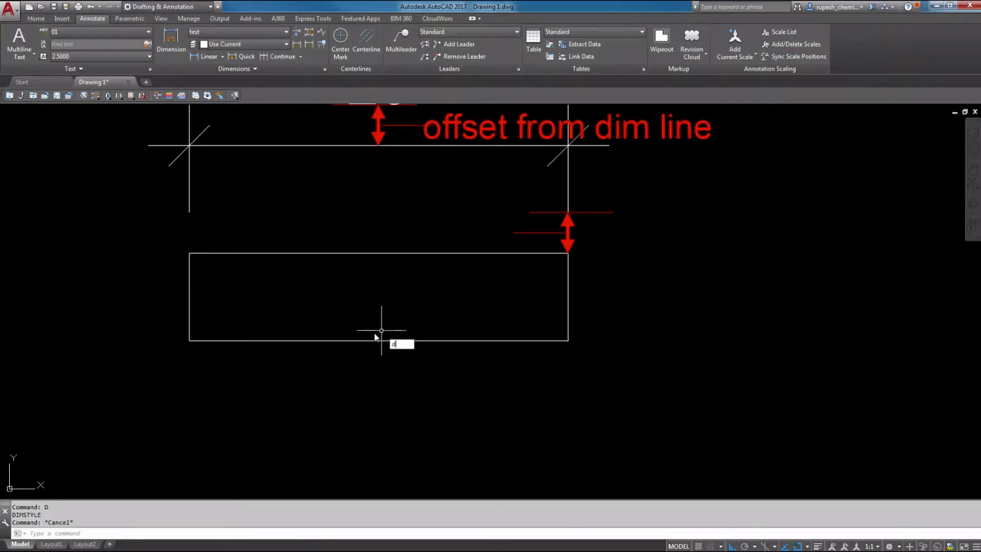
pyautogui.click(171, 41)
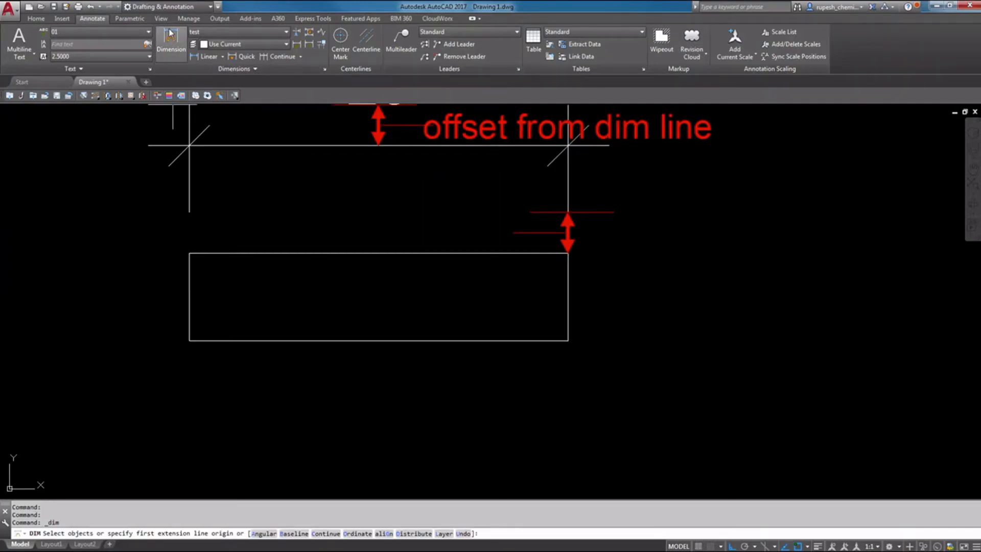
pyautogui.click(312, 341)
pyautogui.moveTo(314, 449); pyautogui.dragTo(320, 335, button='middle')
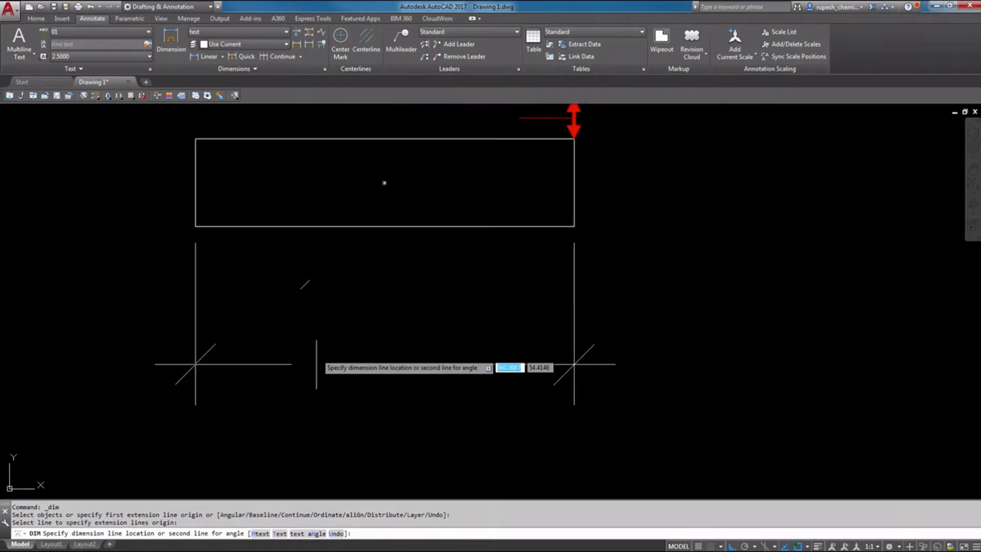
pyautogui.click(315, 363)
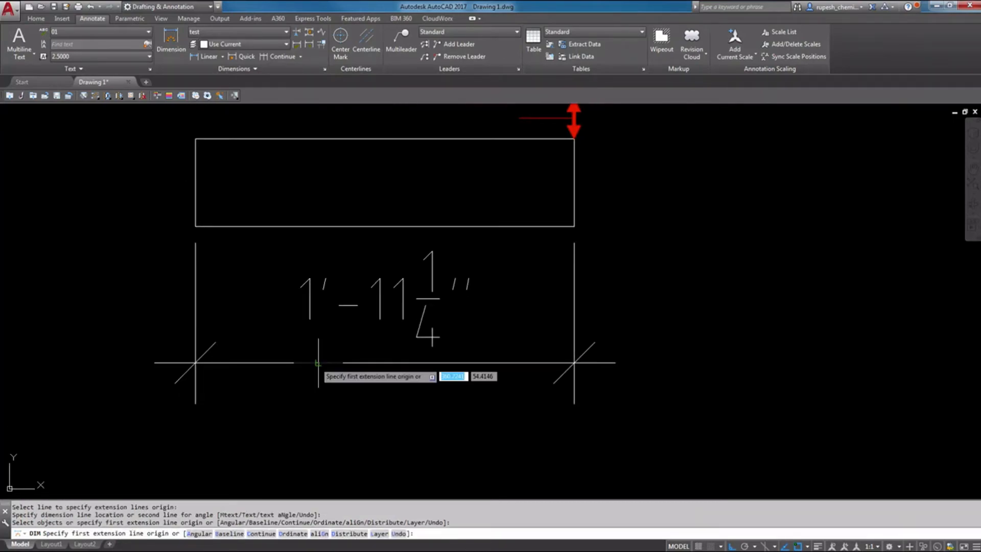
pyautogui.press('Escape')
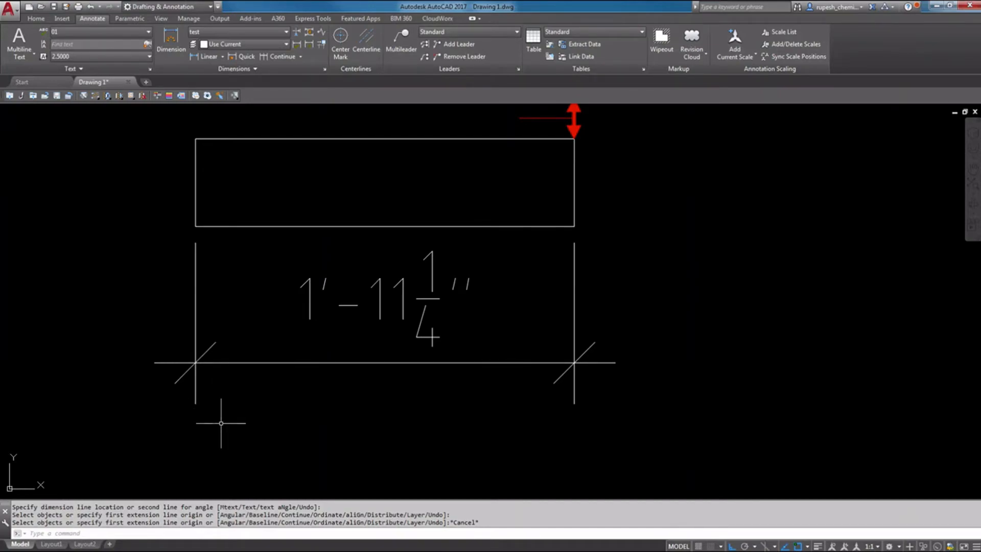
# Step: In the properties of the rectangle's lower dimension, set the precision to 0'-0" and the dim units to Decimal
pyautogui.moveTo(220, 423); pyautogui.dragTo(339, 400, button='middle')
pyautogui.write('ch')
pyautogui.press('Return')
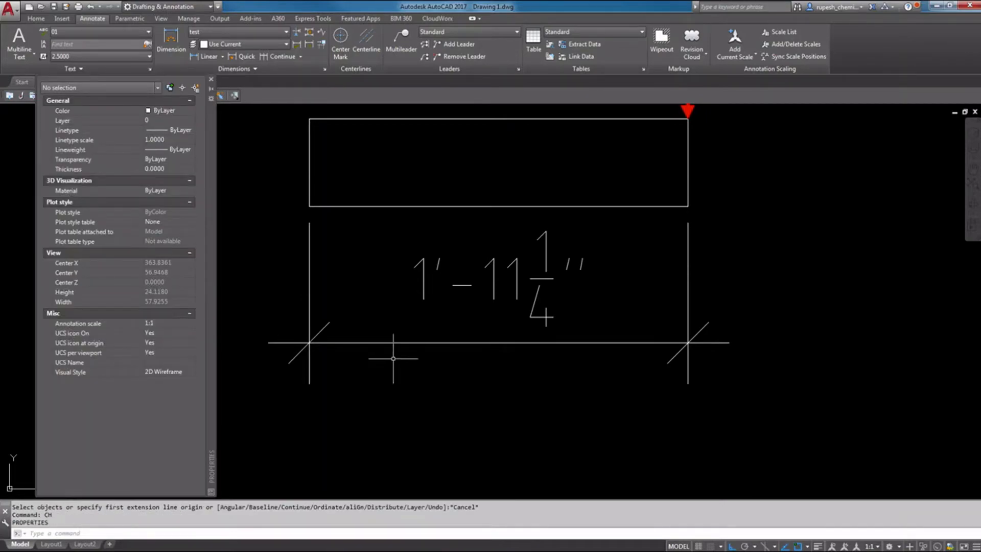
pyautogui.click(514, 400)
pyautogui.click(453, 325)
pyautogui.moveTo(203, 251); pyautogui.dragTo(201, 423)
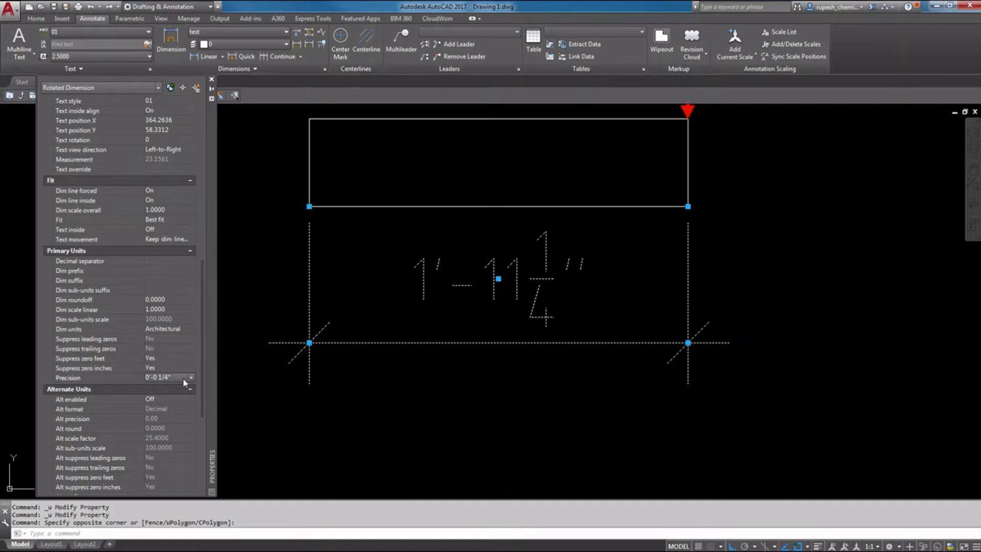
pyautogui.click(179, 378)
pyautogui.click(171, 390)
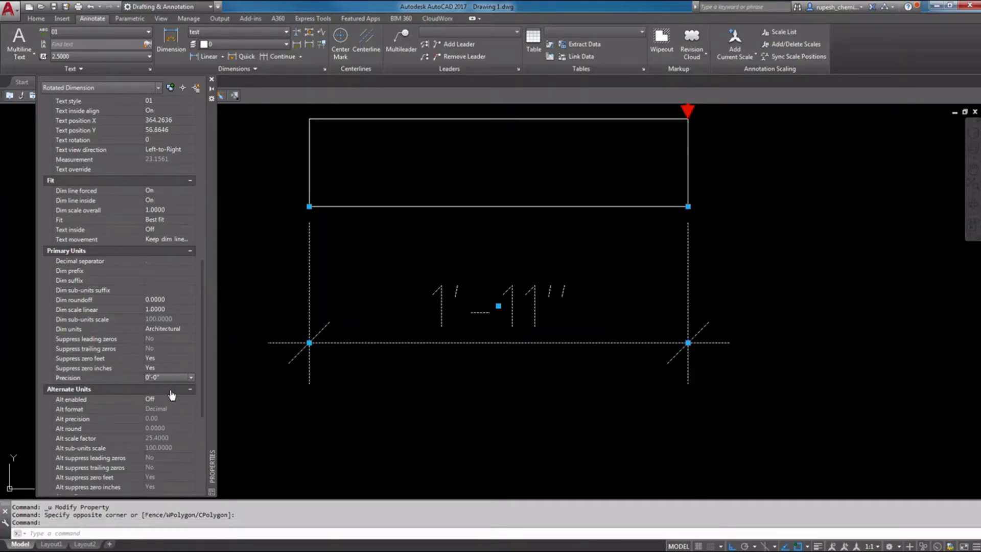
pyautogui.click(185, 328)
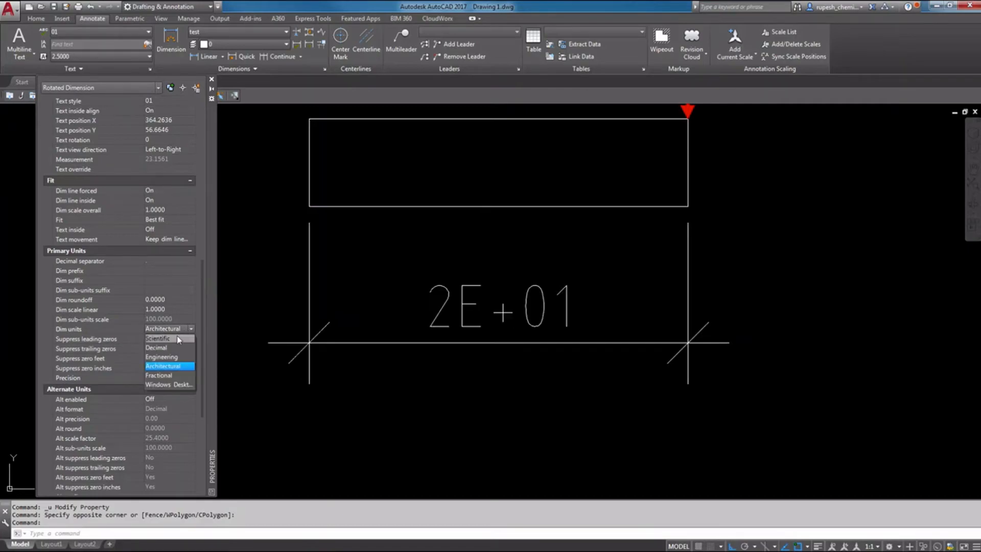
pyautogui.click(170, 348)
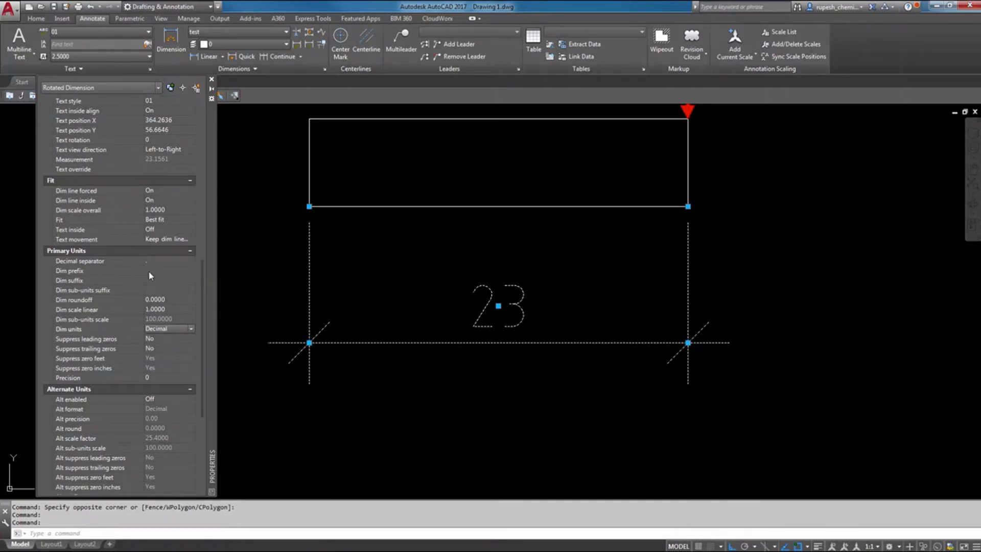
# Step: Give the selected dimension the suffix -20 and the prefix 20-, then deselect it
pyautogui.click(162, 280)
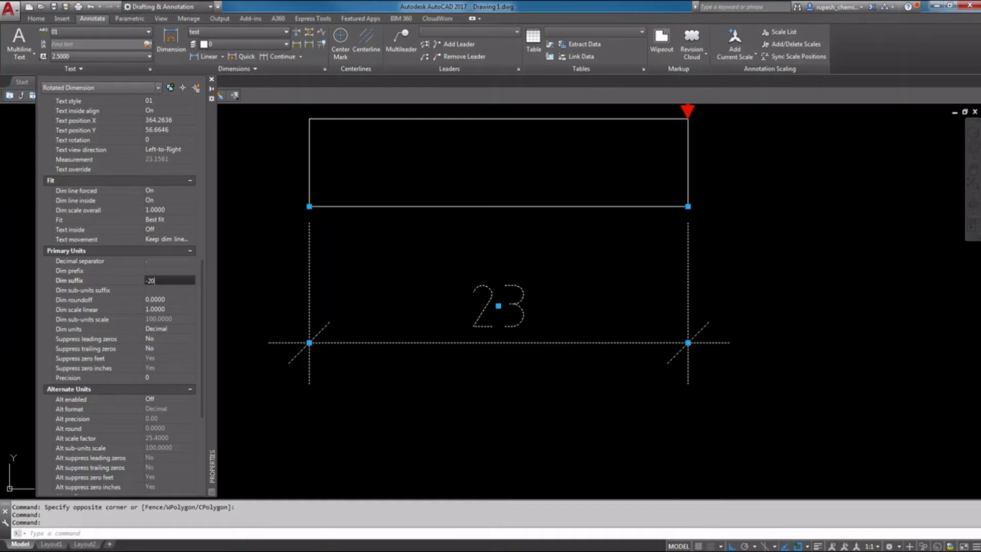
pyautogui.press('Return')
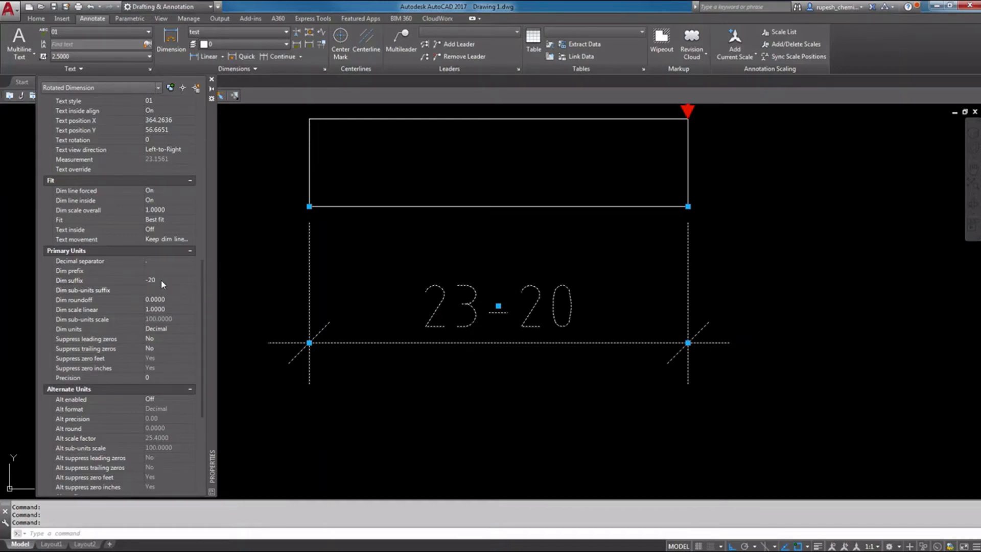
pyautogui.click(156, 269)
pyautogui.write('20-')
pyautogui.press('Tab')
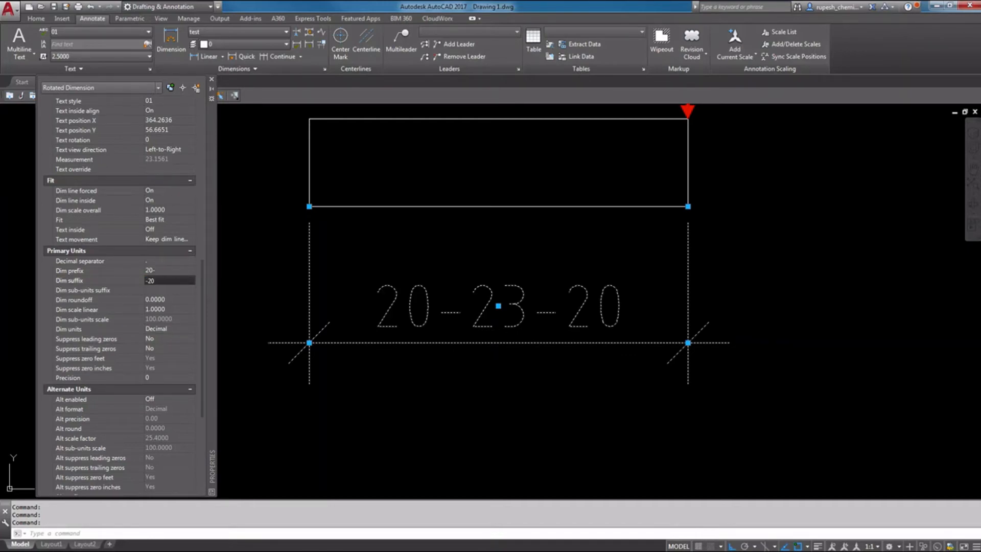
pyautogui.click(528, 425)
pyautogui.press('Escape')
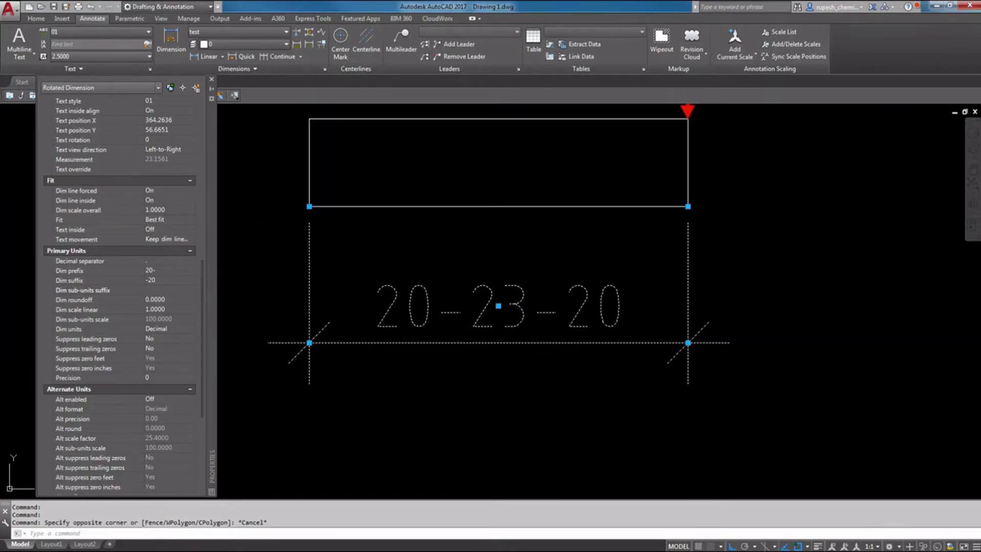
pyautogui.press('Escape')
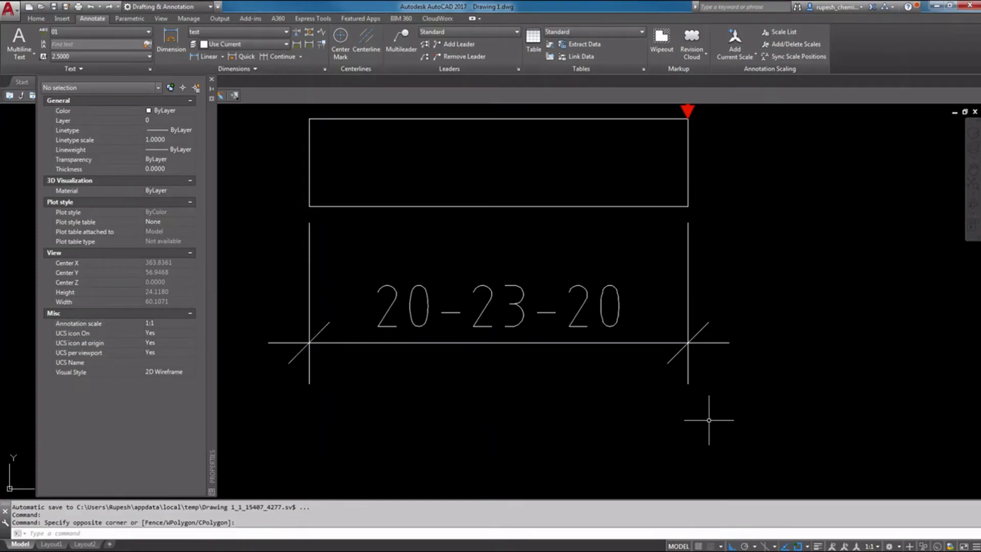
# Step: Add a vertical linear dimension of about 5 1/2" in the empty area to the right of the rectangle
pyautogui.write('DLI')
pyautogui.press('Return')
pyautogui.click(761, 148)
pyautogui.click(770, 239)
pyautogui.click(911, 229)
# Step: Add a horizontal linear dimension of about 1'-10" below the rectangle's existing dimension
pyautogui.press('Return')
pyautogui.click(338, 459)
pyautogui.click(699, 460)
pyautogui.click(726, 435)
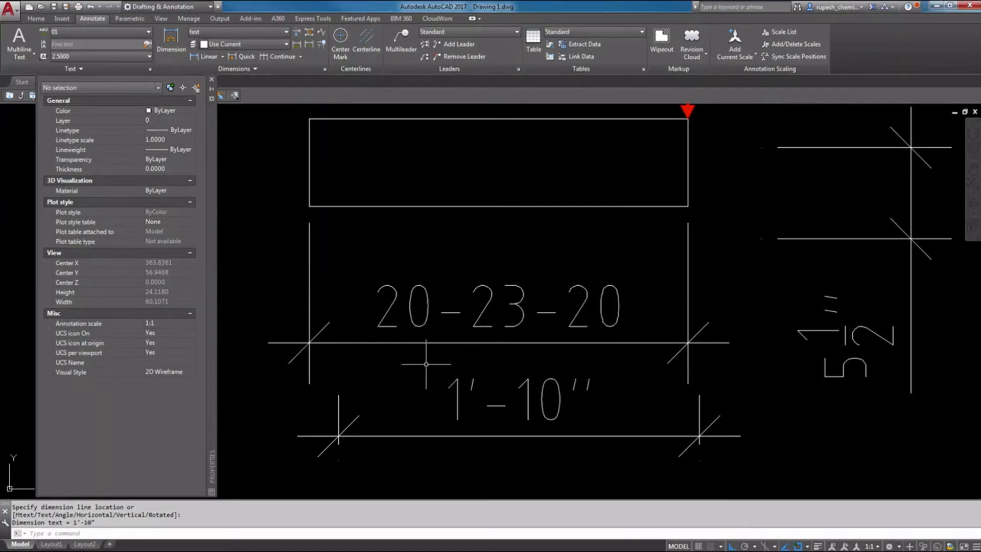
# Step: Reopen the test dimension style for modification and set its linear unit format to Decimal with precision 0.00
pyautogui.write('d')
pyautogui.press('Return')
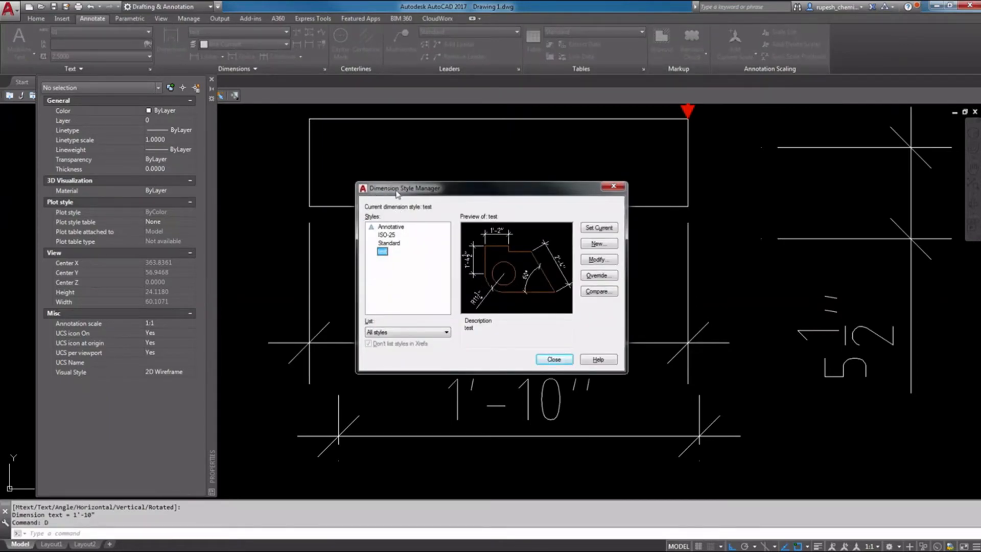
pyautogui.click(603, 262)
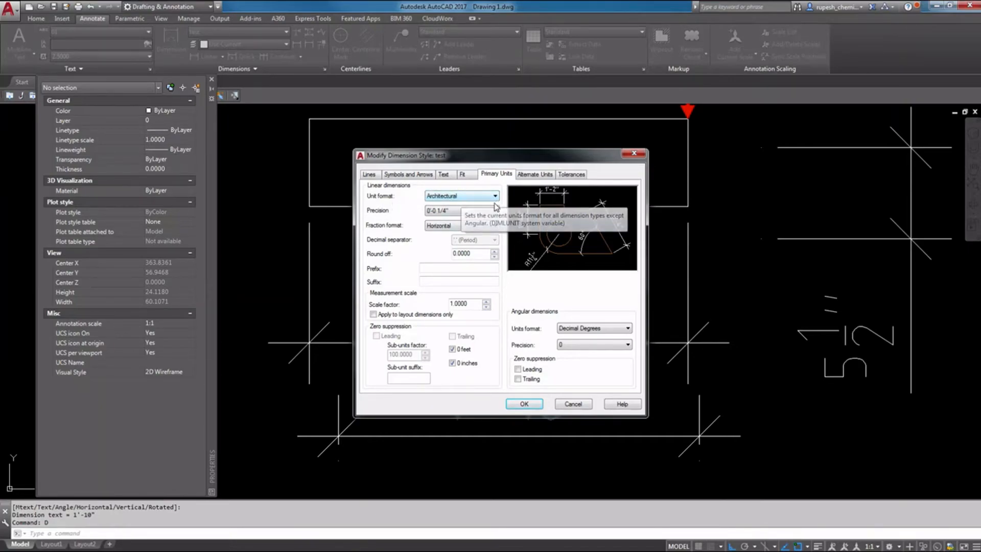
pyautogui.click(466, 211)
pyautogui.click(467, 233)
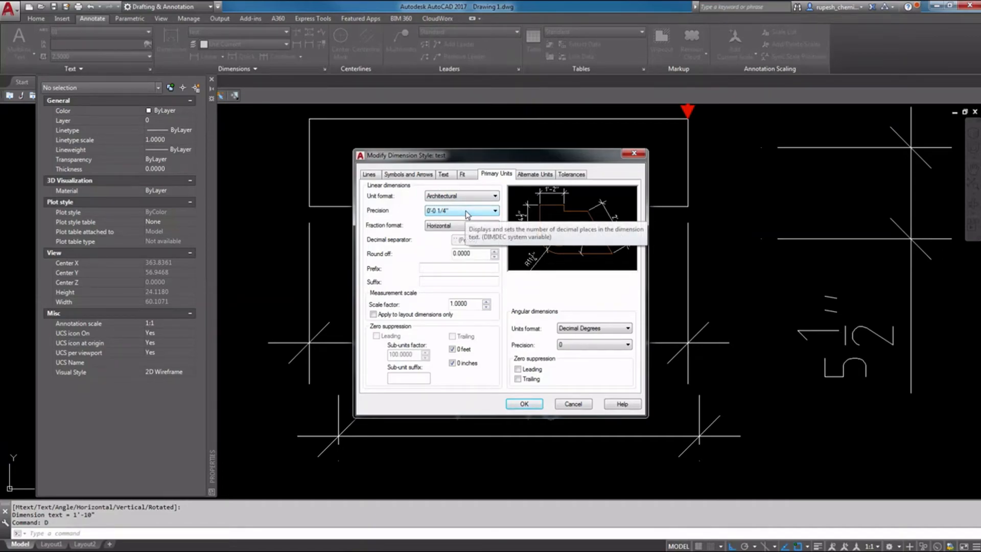
pyautogui.click(465, 227)
pyautogui.click(465, 227)
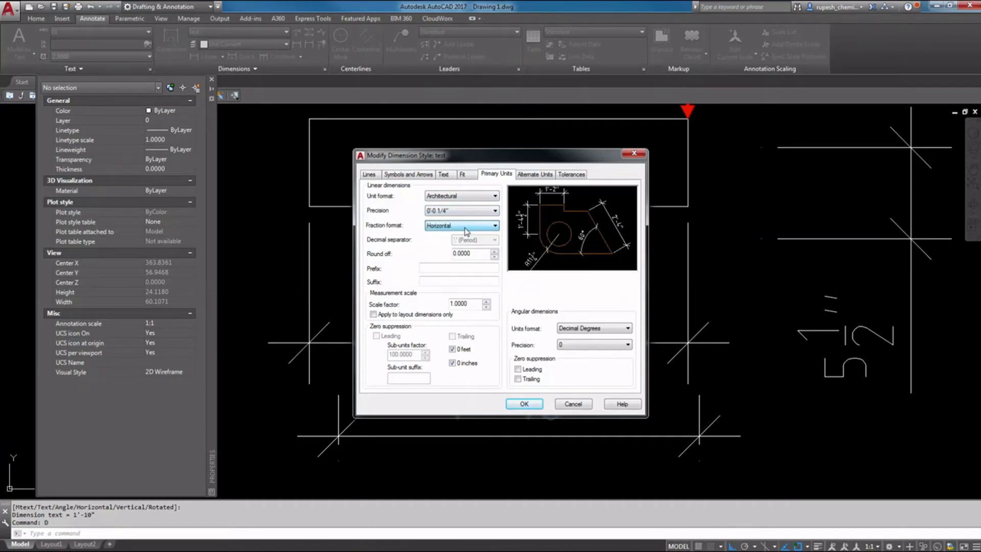
pyautogui.click(453, 194)
pyautogui.click(452, 213)
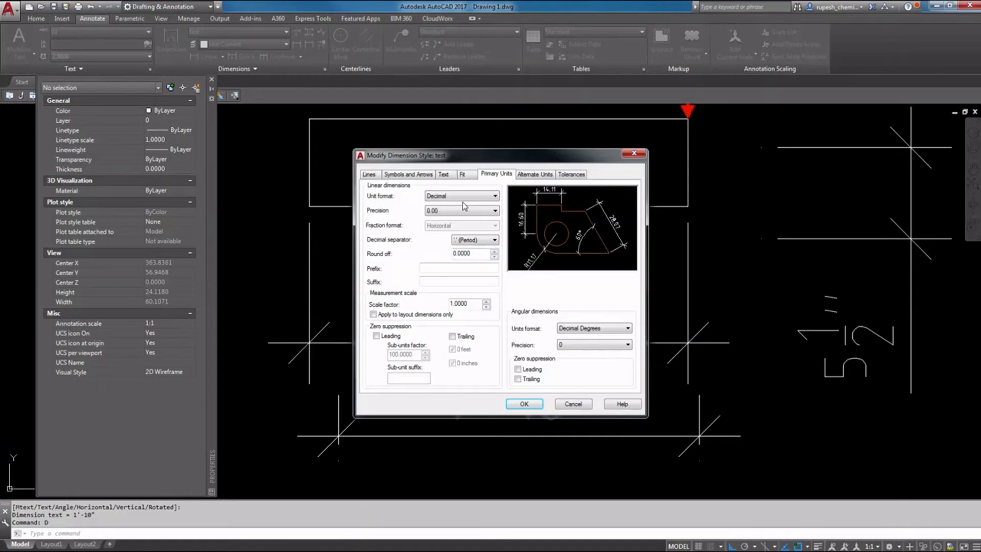
pyautogui.click(460, 212)
pyautogui.click(459, 212)
# Step: Accept the modified test style, make it current and close the Dimension Style Manager
pyautogui.moveTo(479, 254); pyautogui.dragTo(423, 260)
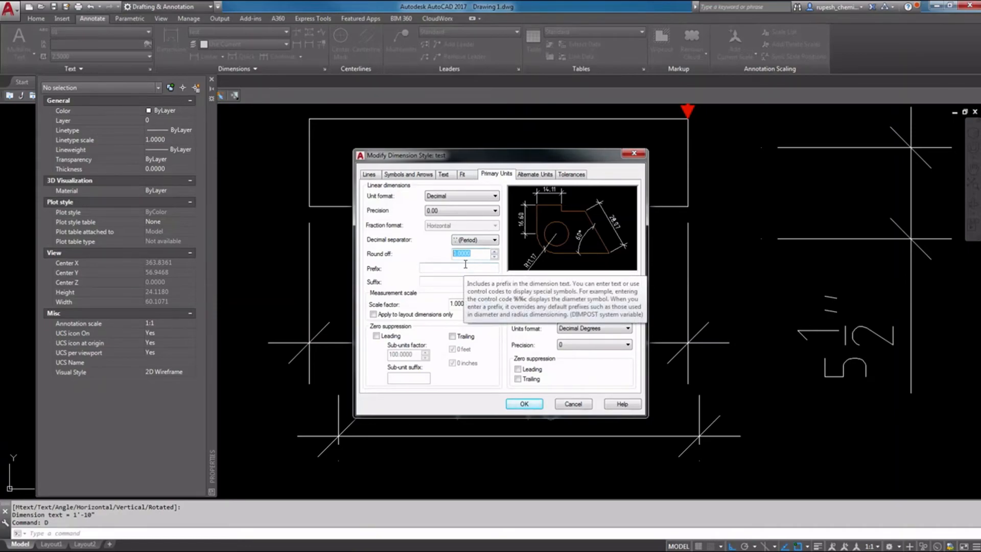
pyautogui.click(440, 267)
pyautogui.click(442, 281)
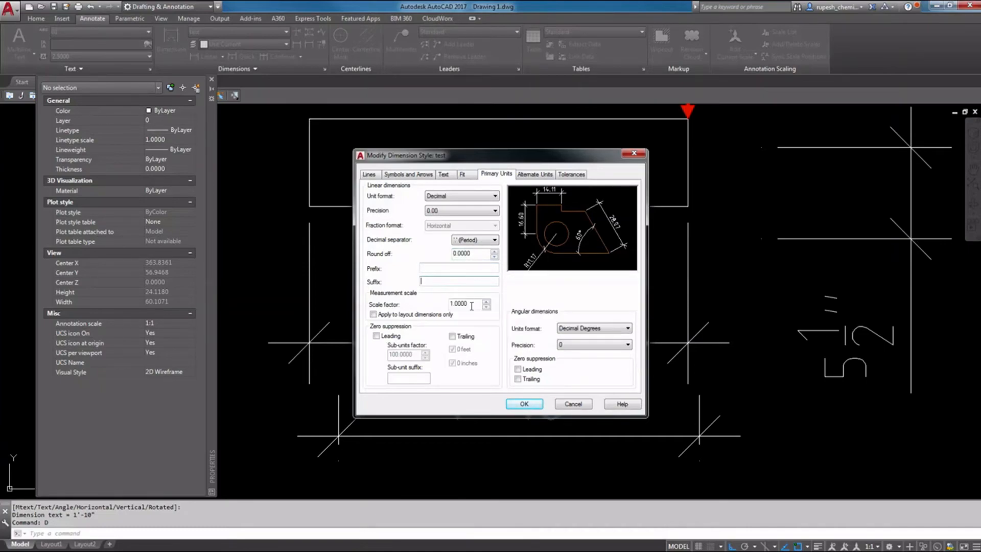
pyautogui.click(534, 404)
pyautogui.click(598, 227)
pyautogui.click(559, 359)
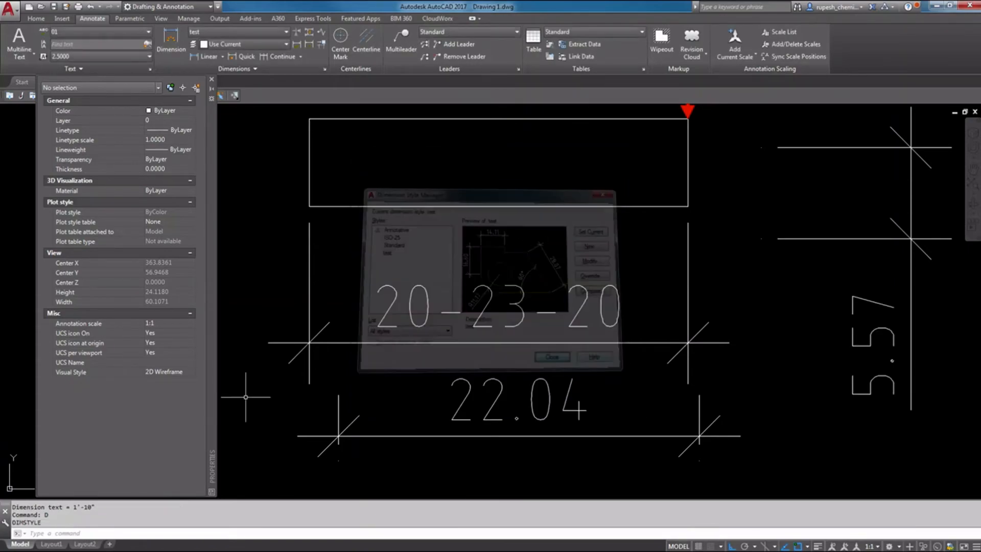
pyautogui.press('Escape')
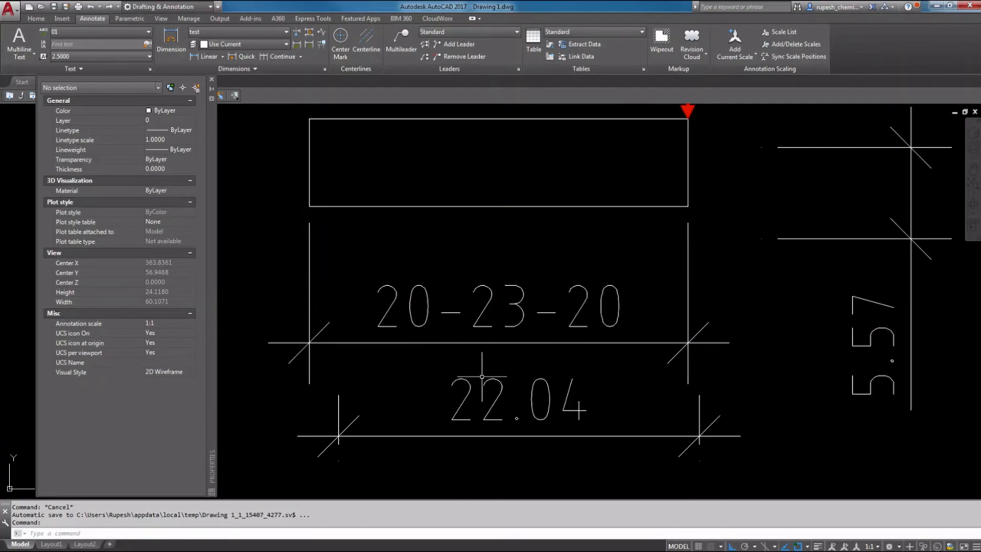
pyautogui.press('Escape')
pyautogui.press('Escape')
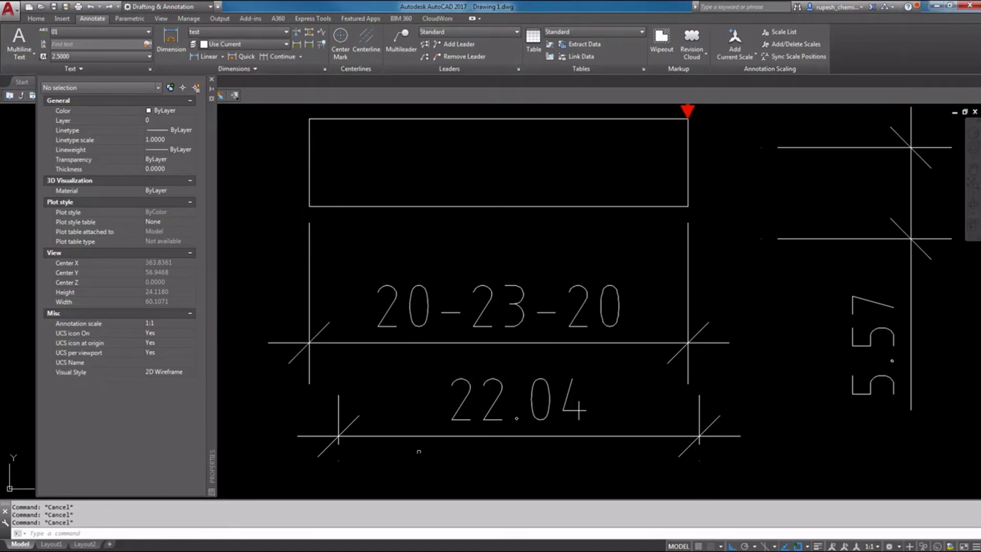
# Step: Reopen the test dimension style for modification, check its measurement scale factor on the primary units, and close the Dimension Style Manager
pyautogui.write('D')
pyautogui.press('Return')
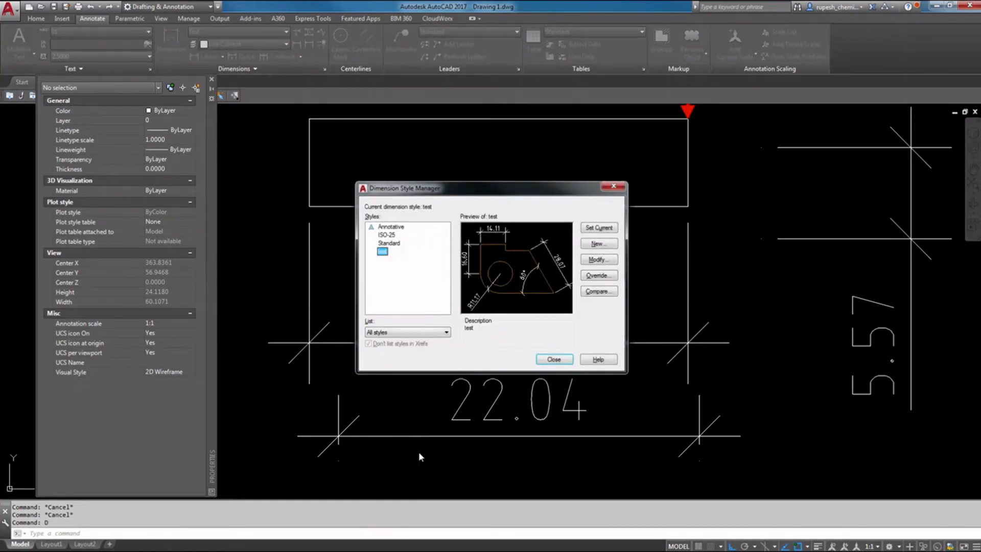
pyautogui.click(597, 260)
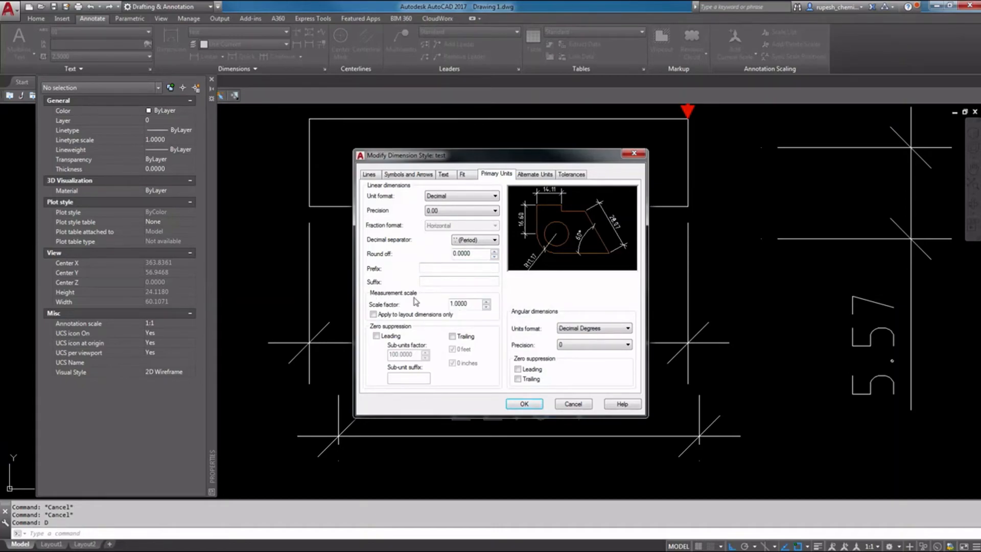
pyautogui.moveTo(468, 305)
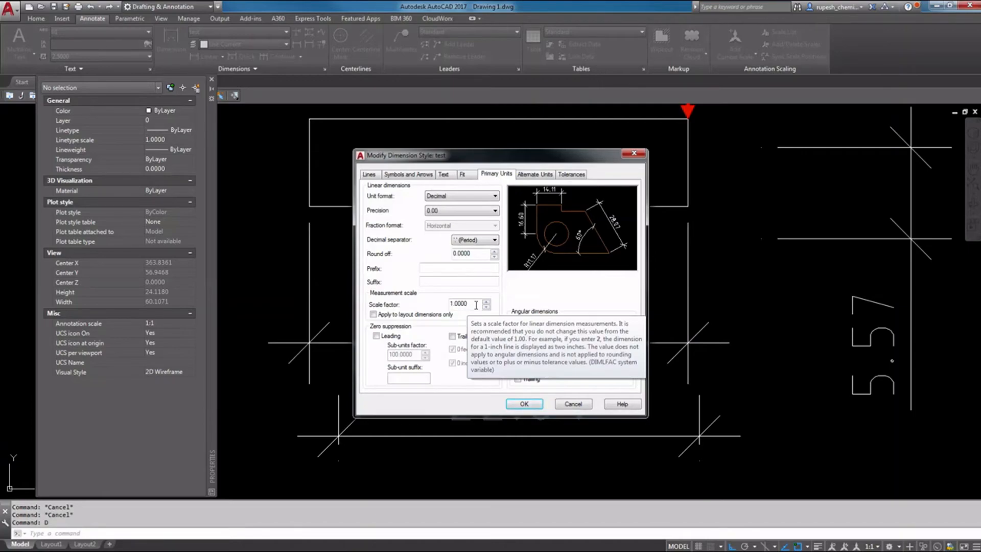
pyautogui.click(529, 405)
pyautogui.click(561, 359)
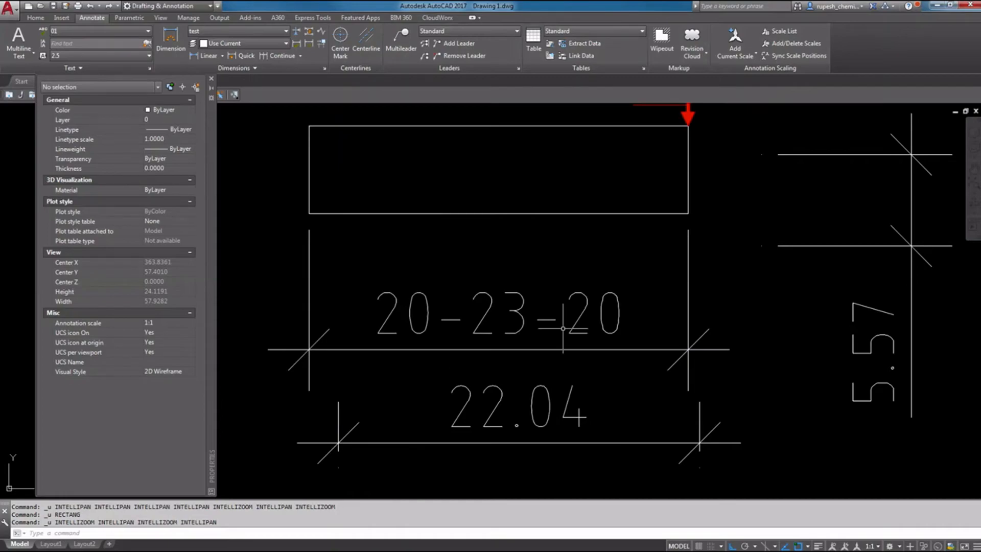
pyautogui.moveTo(605, 331); pyautogui.dragTo(490, 350, button='middle')
pyautogui.scroll(-2, 368, 328)
pyautogui.moveTo(651, 352); pyautogui.dragTo(614, 370, button='middle')
pyautogui.scroll(-4, 405, 317)
pyautogui.write('rec')
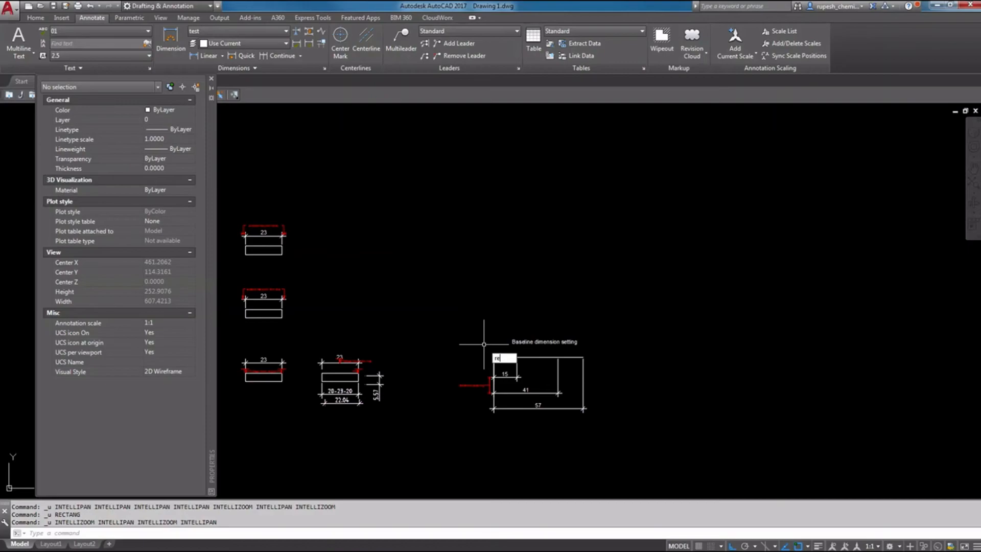
pyautogui.press('Return')
pyautogui.press('Escape')
# Step: Draw a closed rectangular polyline 250 wide and 100 high in the empty area above the baseline dimension example
pyautogui.write('pl')
pyautogui.press('Return')
pyautogui.click(409, 269)
pyautogui.write('1')
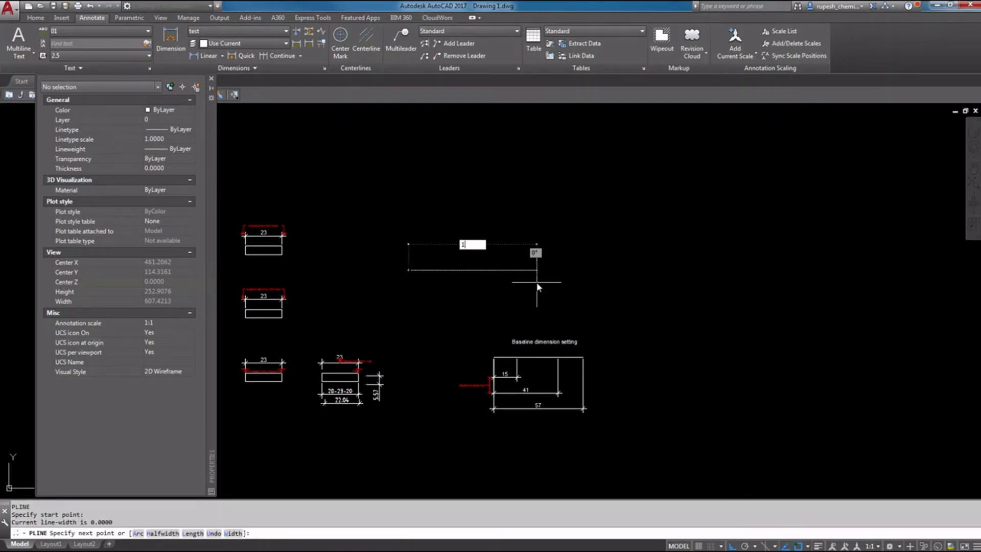
pyautogui.write('250')
pyautogui.press('Return')
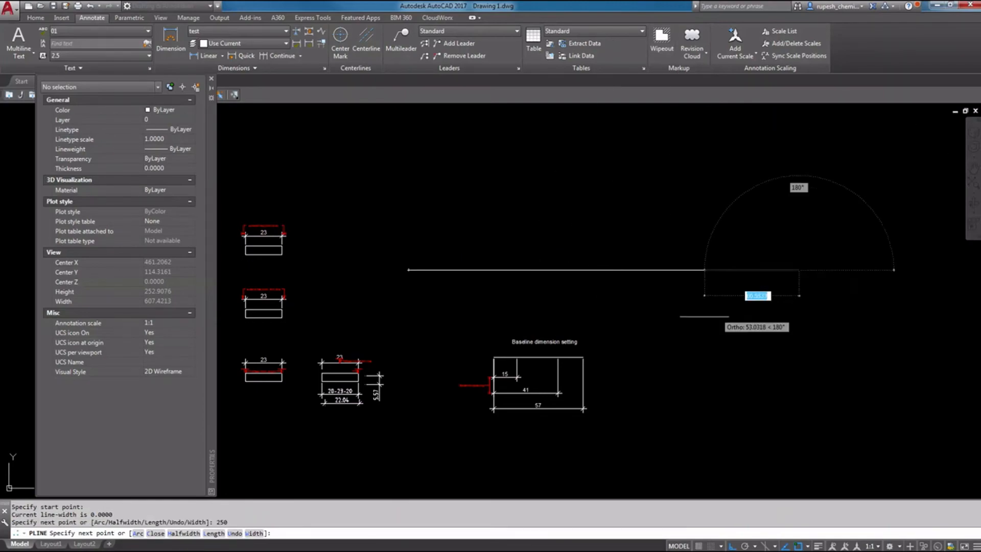
pyautogui.write('100')
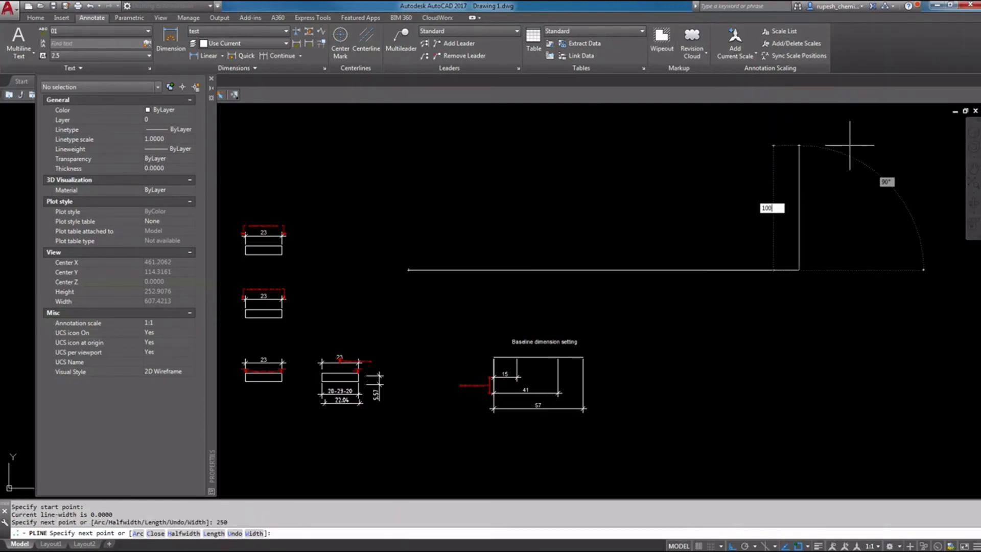
pyautogui.press('Return')
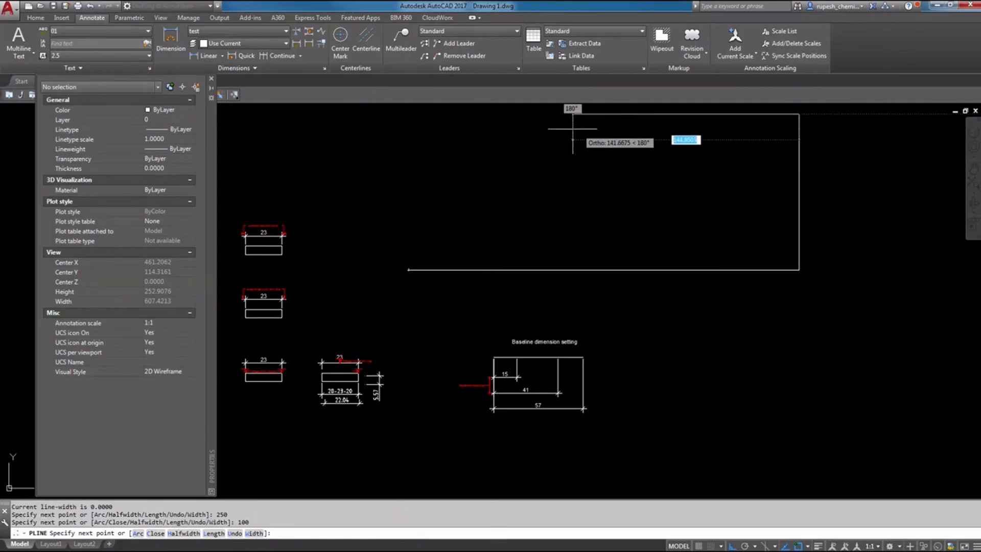
pyautogui.write('250')
pyautogui.press('Return')
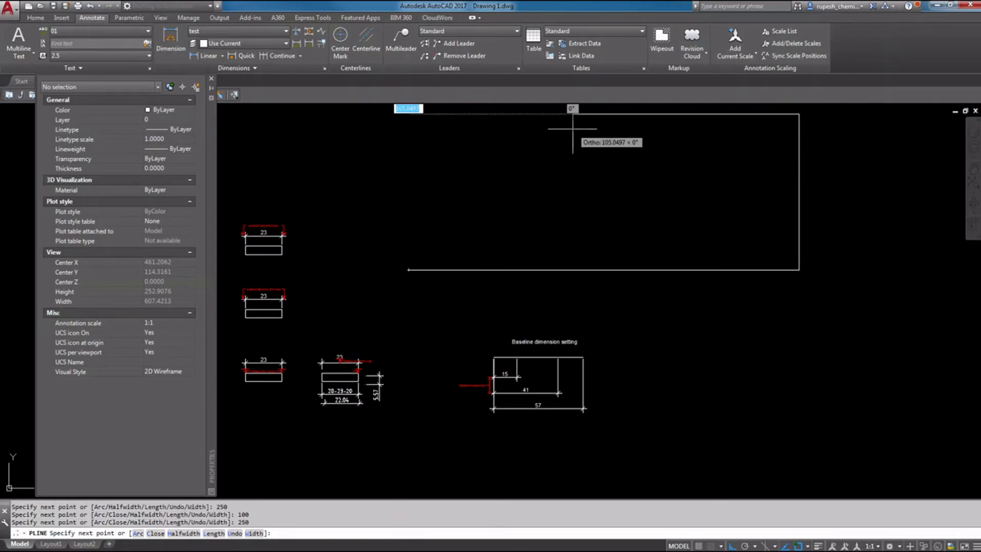
pyautogui.write('cl')
pyautogui.press('Return')
# Step: Measure the length of the new rectangle's bottom edge between its two endpoints and check the distance in the command history
pyautogui.moveTo(438, 231); pyautogui.dragTo(423, 286, button='middle')
pyautogui.moveTo(623, 271); pyautogui.dragTo(609, 286, button='middle')
pyautogui.moveTo(450, 265); pyautogui.dragTo(450, 280, button='middle')
pyautogui.moveTo(632, 305); pyautogui.dragTo(615, 311, button='middle')
pyautogui.moveTo(518, 274); pyautogui.dragTo(517, 284, button='middle')
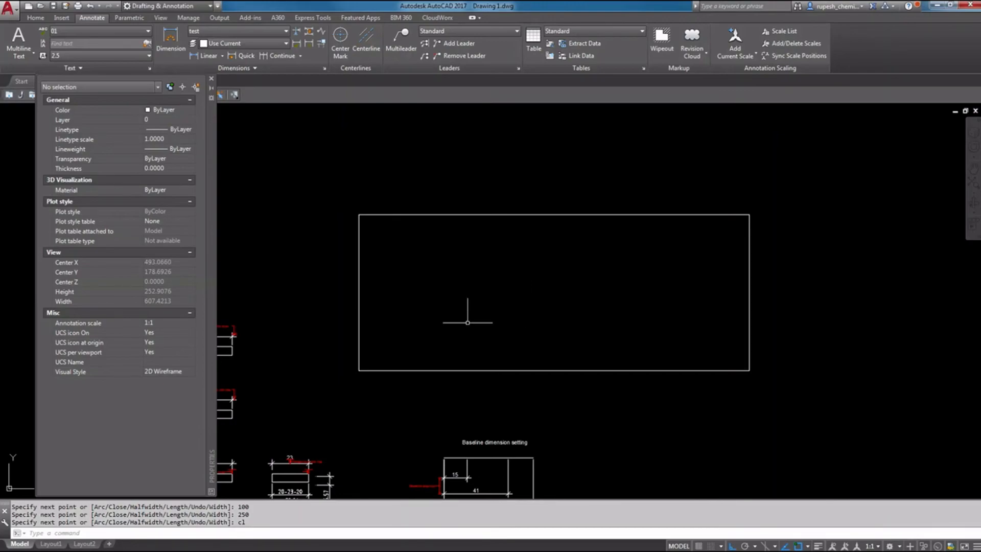
pyautogui.write('DI')
pyautogui.press('Return')
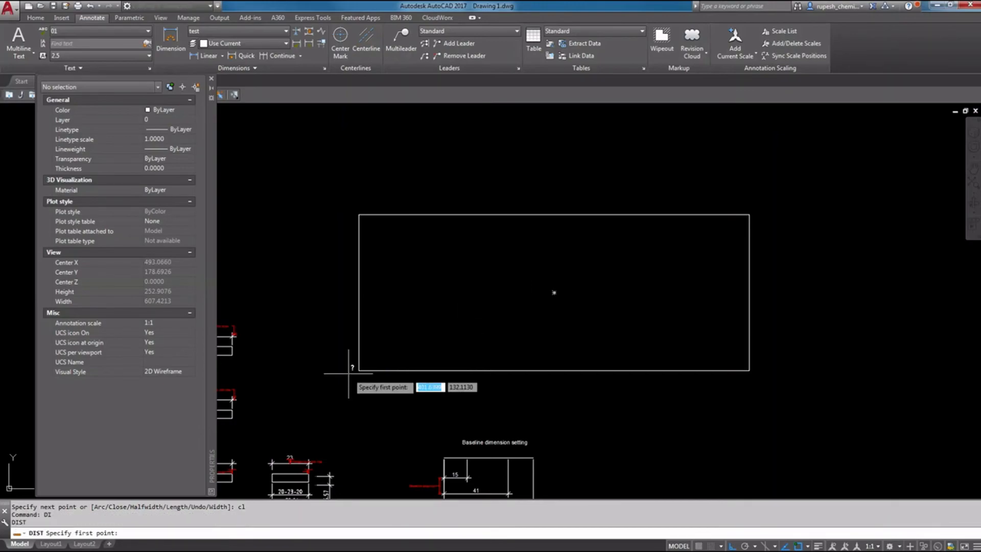
pyautogui.keyDown('shift'); pyautogui.rightClick(367, 368); pyautogui.keyUp('shift')
pyautogui.click(403, 182)
pyautogui.click(368, 370)
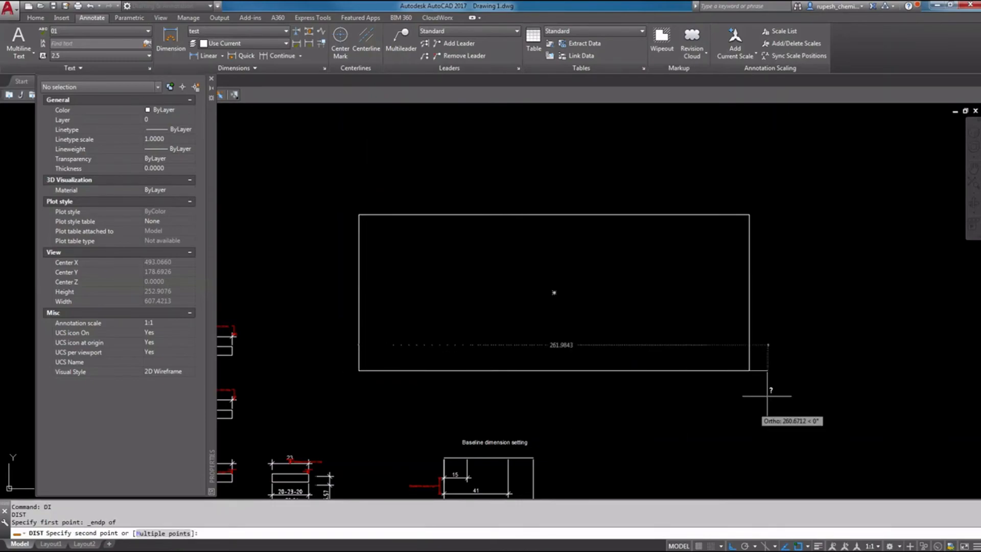
pyautogui.click(749, 370)
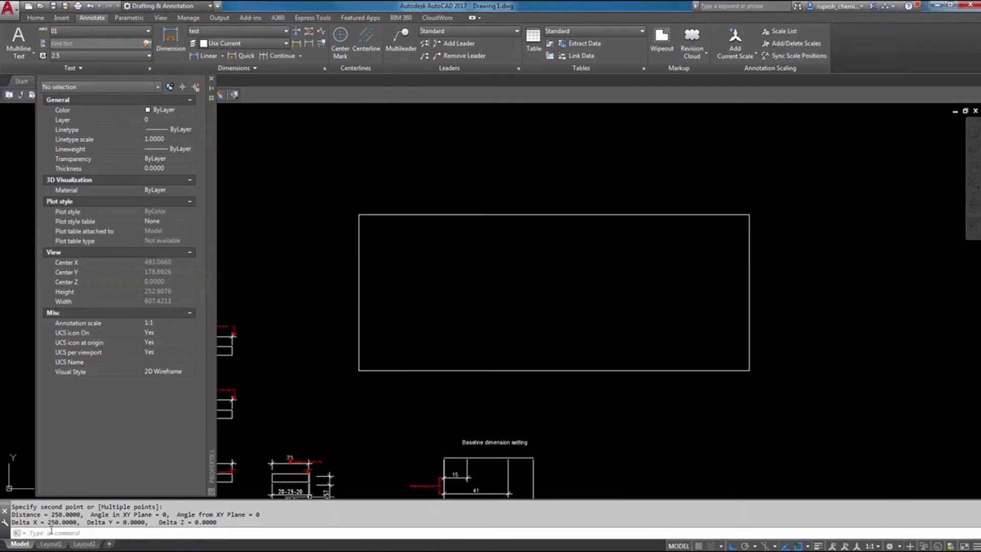
pyautogui.moveTo(49, 521); pyautogui.dragTo(68, 524)
# Step: Add a horizontal linear dimension below the new rectangle, snapping to both endpoints of its bottom edge
pyautogui.write('DLI')
pyautogui.press('Return')
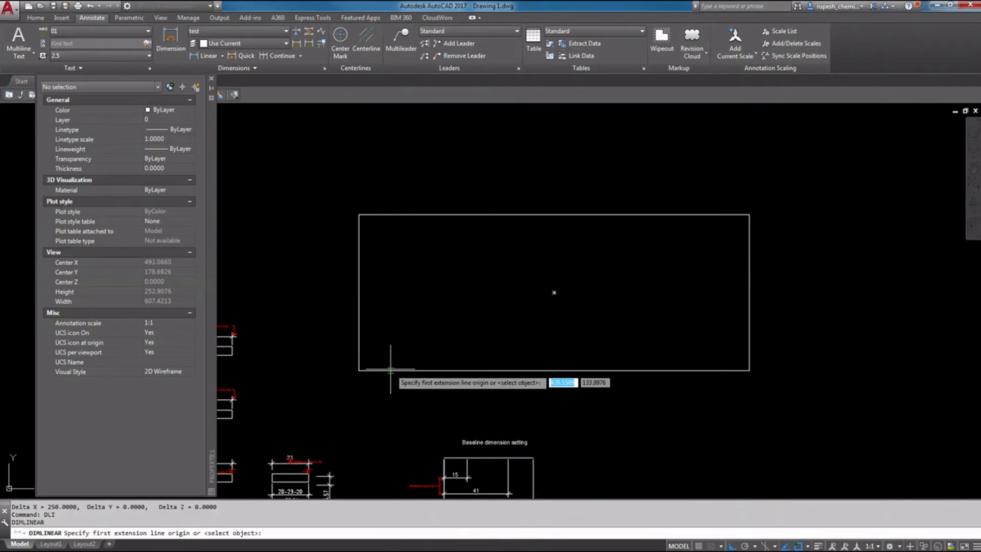
pyautogui.keyDown('shift'); pyautogui.rightClick(390, 371); pyautogui.keyUp('shift')
pyautogui.click(419, 179)
pyautogui.click(359, 371)
pyautogui.keyDown('shift'); pyautogui.rightClick(692, 371); pyautogui.keyUp('shift')
pyautogui.click(720, 180)
pyautogui.click(714, 371)
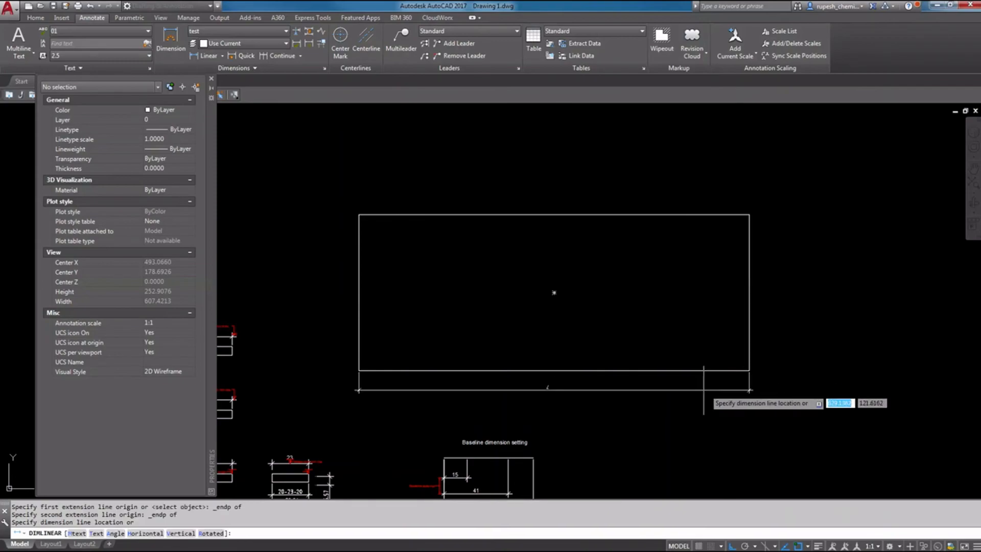
pyautogui.click(647, 390)
pyautogui.scroll(4, 541, 404)
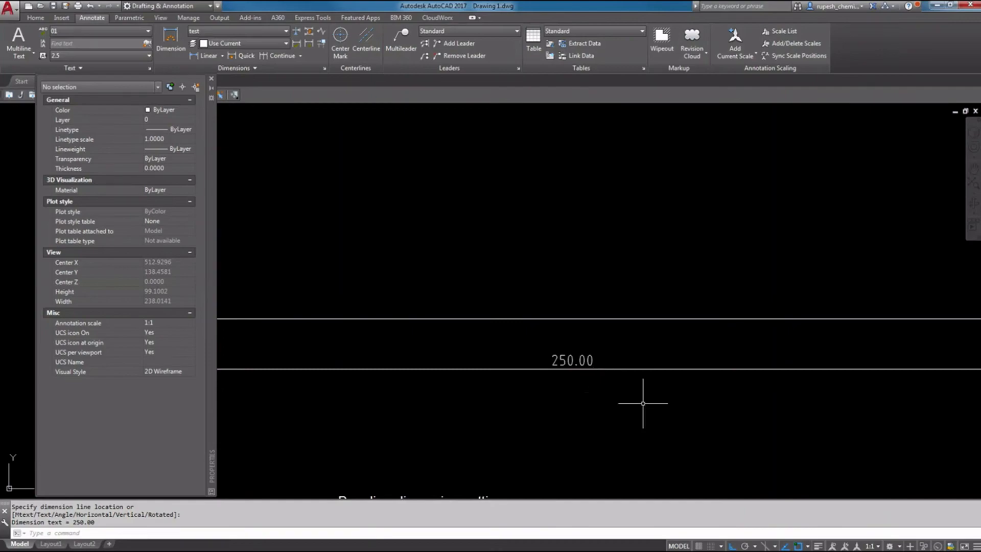
pyautogui.moveTo(642, 403); pyautogui.dragTo(582, 410, button='middle')
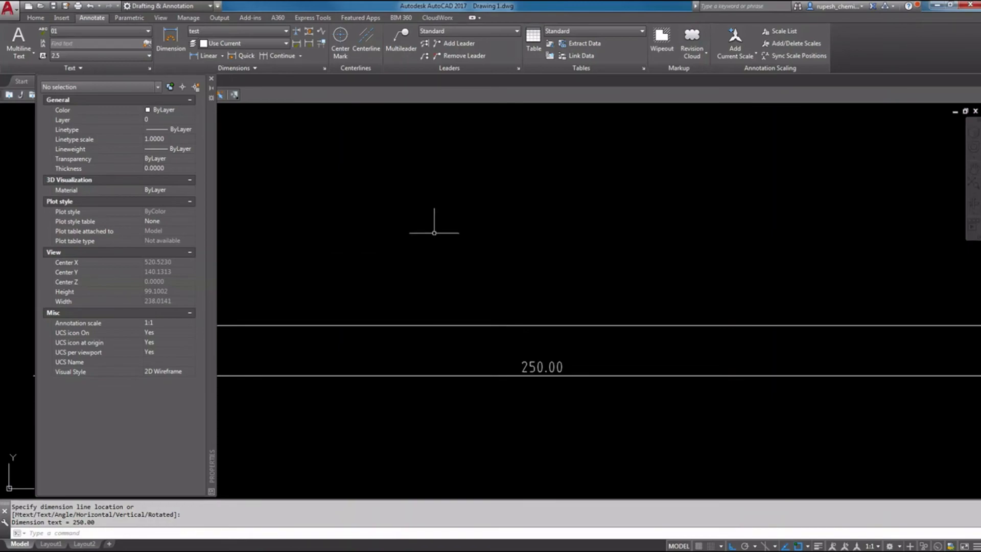
# Step: Set the test dimension style's measurement scale factor to 0.5 and close the Dimension Style Manager
pyautogui.press('Return')
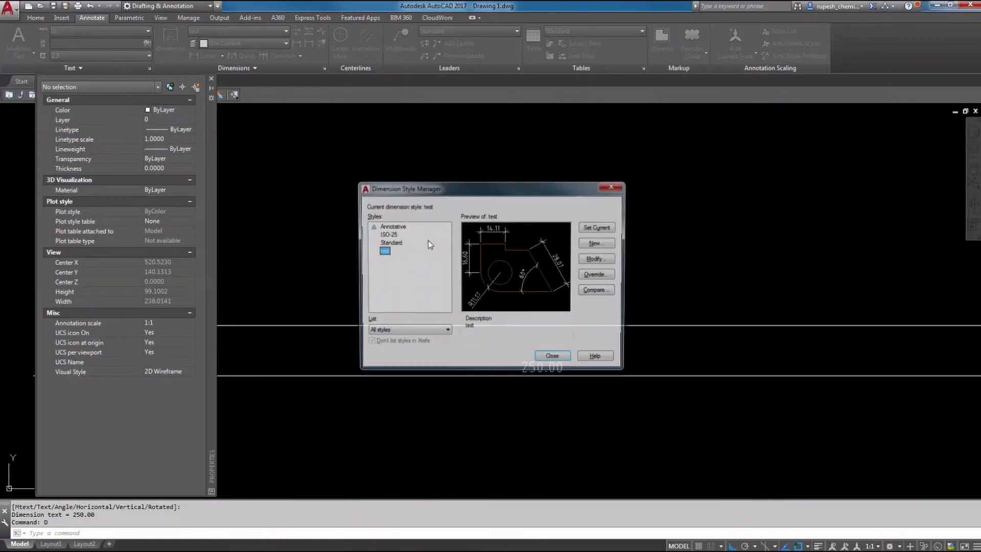
pyautogui.click(610, 261)
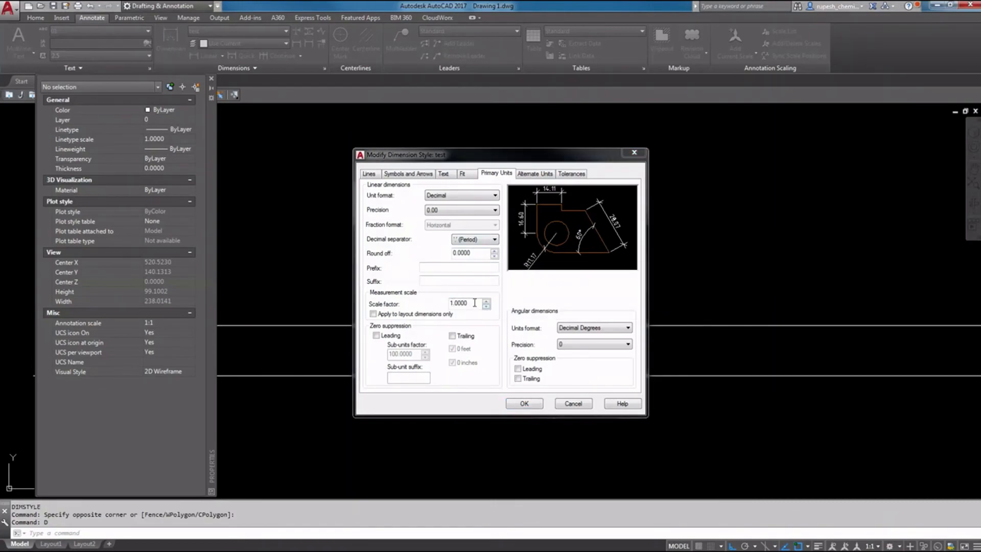
pyautogui.moveTo(474, 303); pyautogui.dragTo(449, 304)
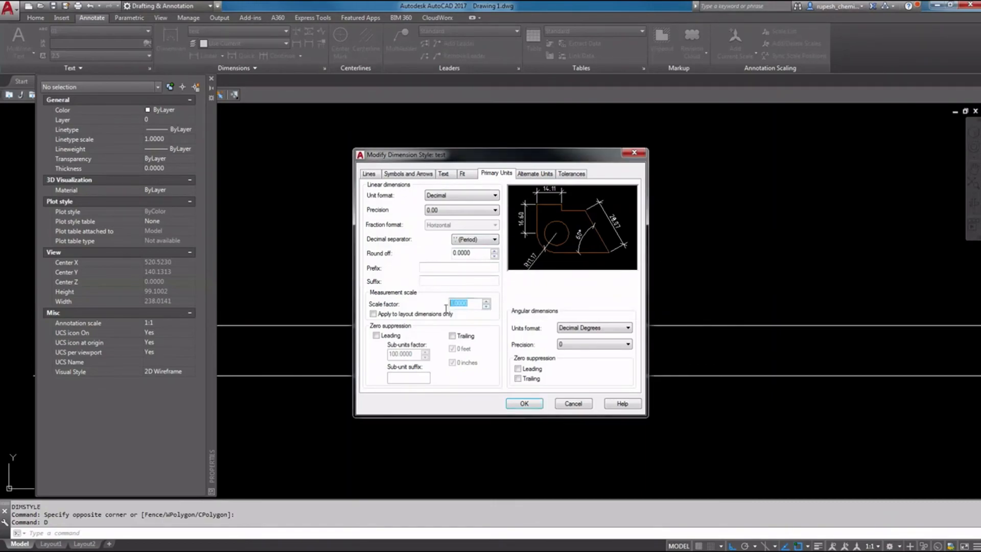
pyautogui.moveTo(447, 314)
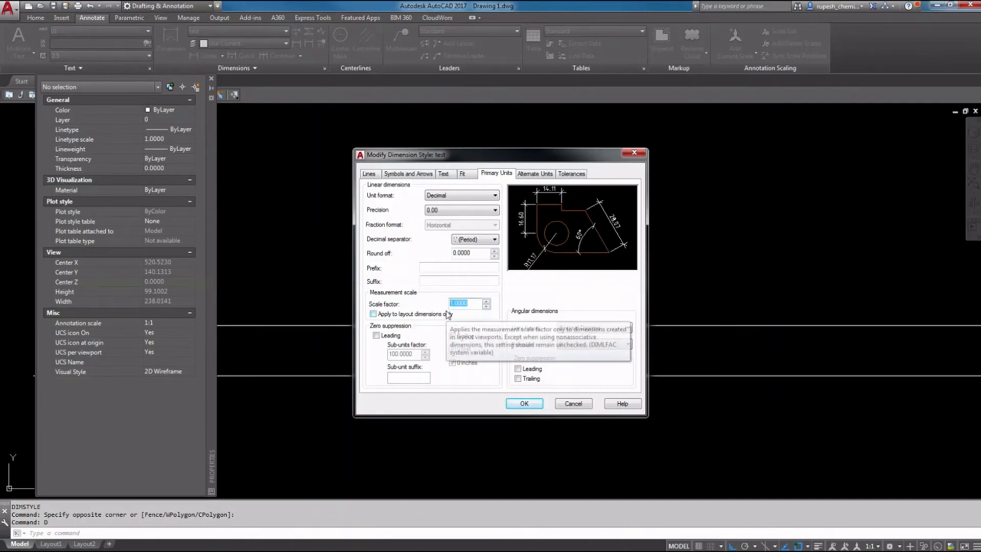
pyautogui.write('0.5')
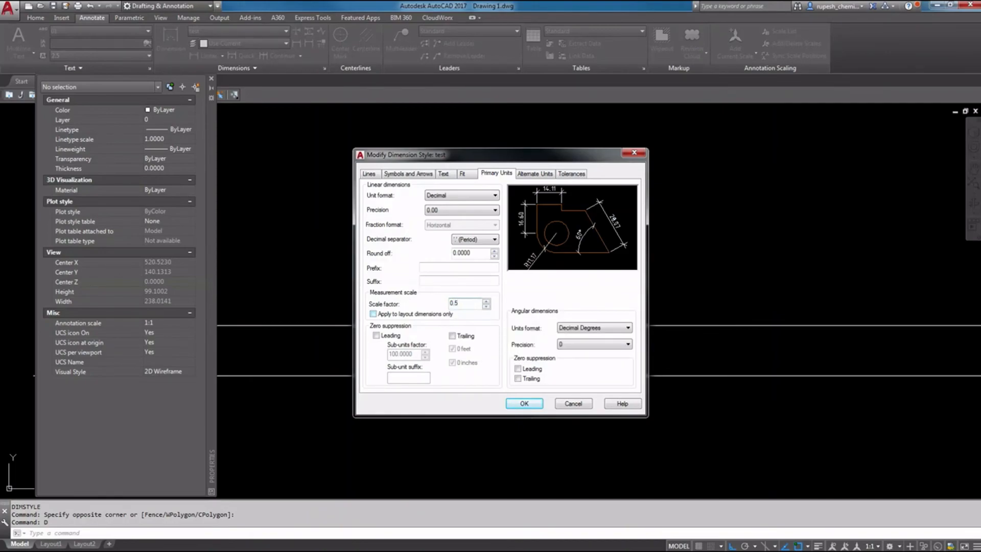
pyautogui.click(524, 403)
pyautogui.click(554, 360)
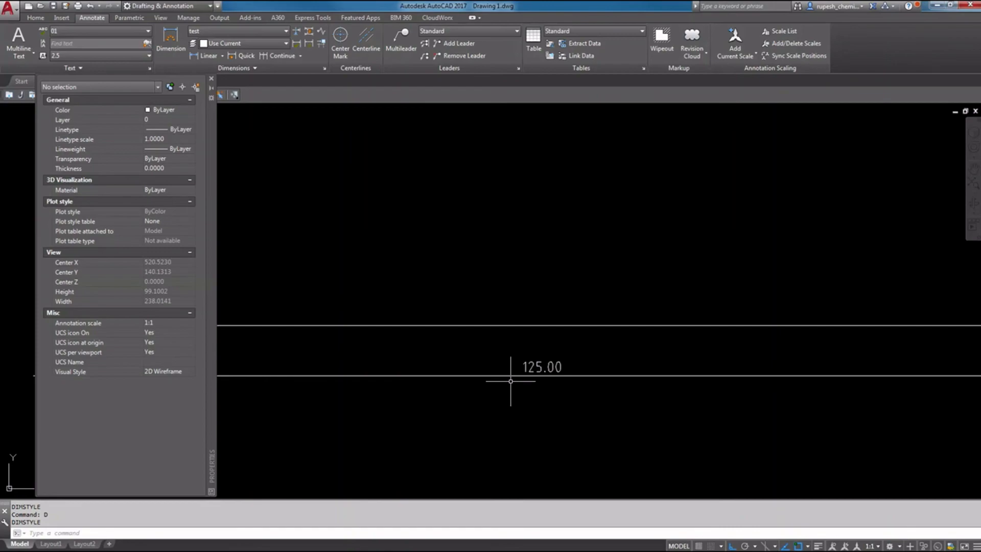
# Step: Reopen the test dimension style for modification and examine the unit format and precision options for angular dimensions
pyautogui.write('d')
pyautogui.press('Return')
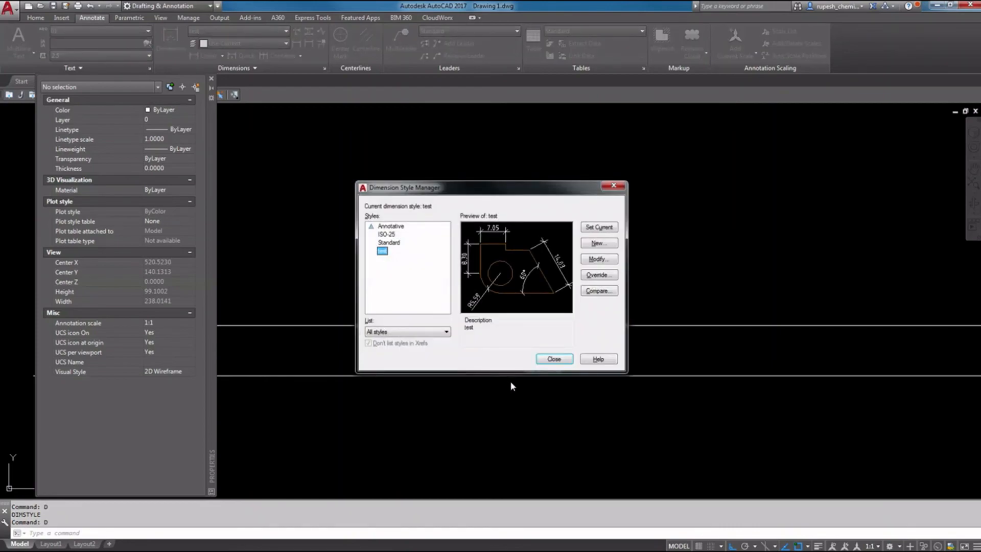
pyautogui.click(601, 259)
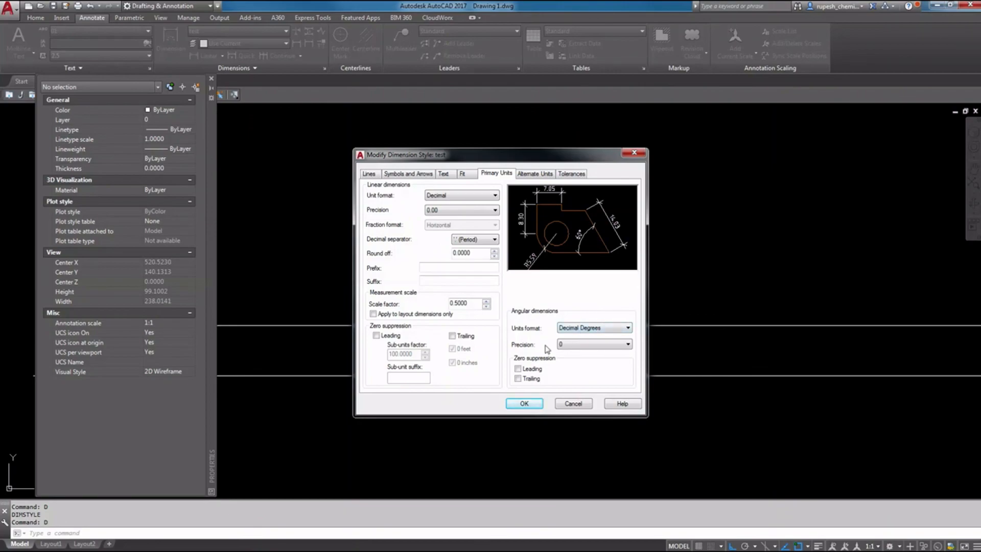
pyautogui.click(607, 329)
pyautogui.click(607, 330)
pyautogui.click(612, 346)
pyautogui.click(612, 346)
# Step: Display alternate units below the primary value in Architectural format with precision 0'-0", then accept the style and close the manager
pyautogui.click(525, 175)
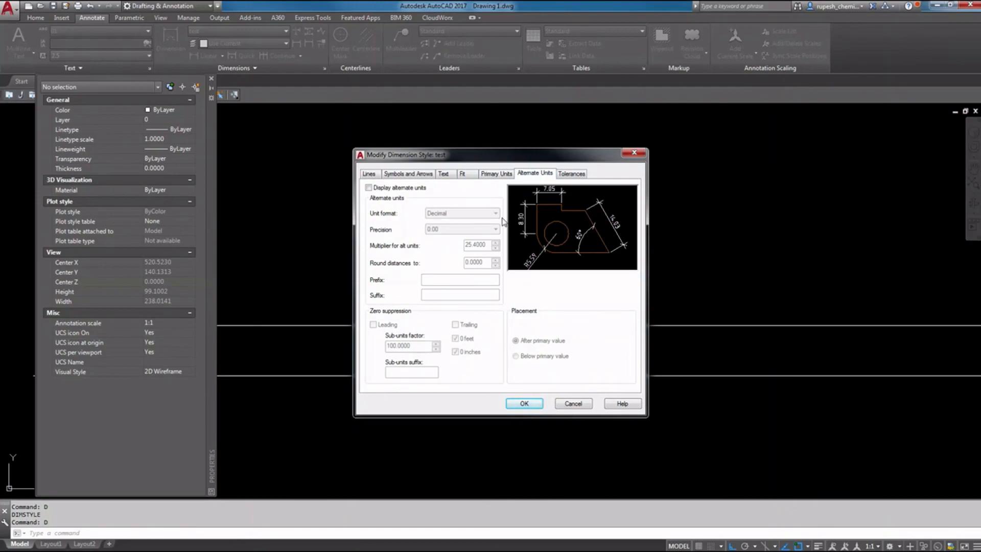
pyautogui.click(372, 189)
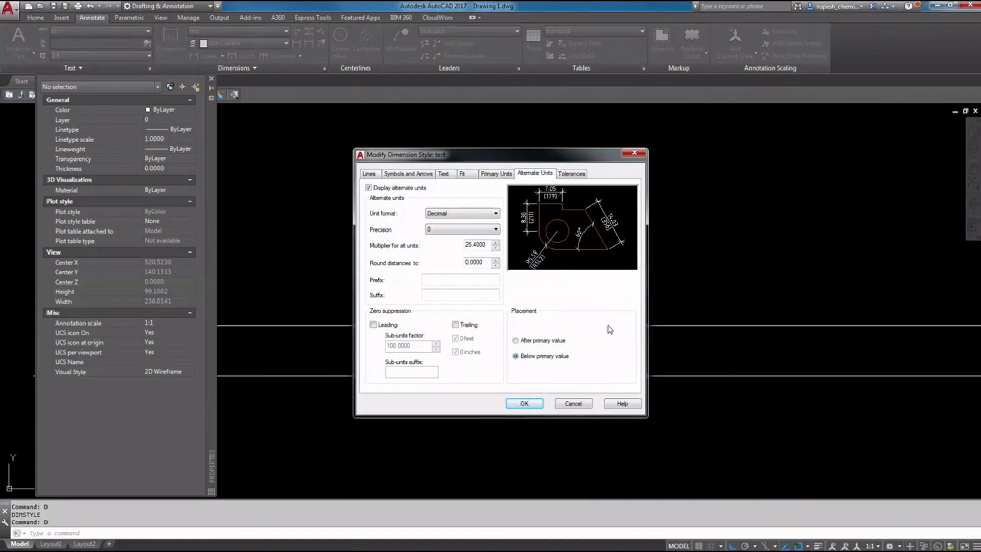
pyautogui.click(470, 214)
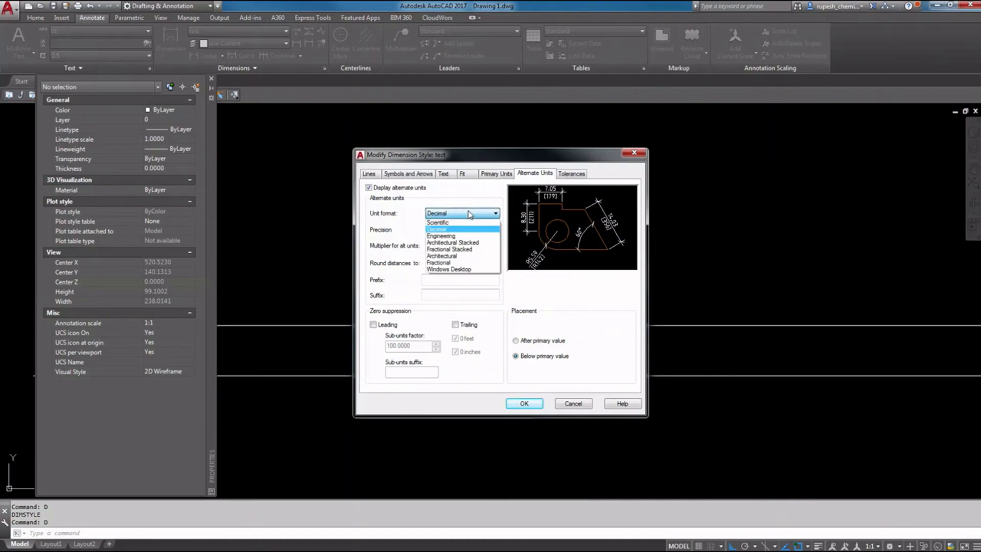
pyautogui.click(452, 255)
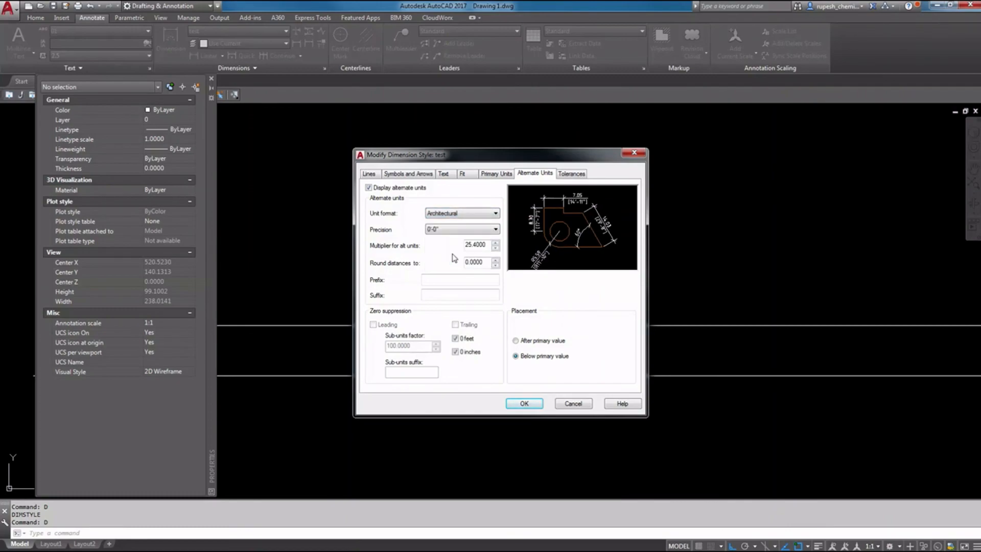
pyautogui.click(525, 404)
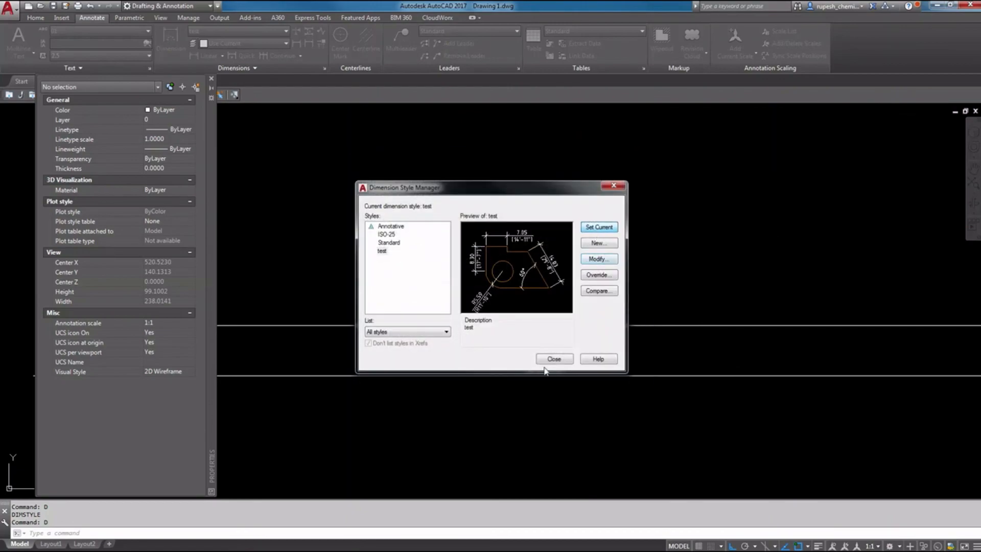
pyautogui.click(553, 358)
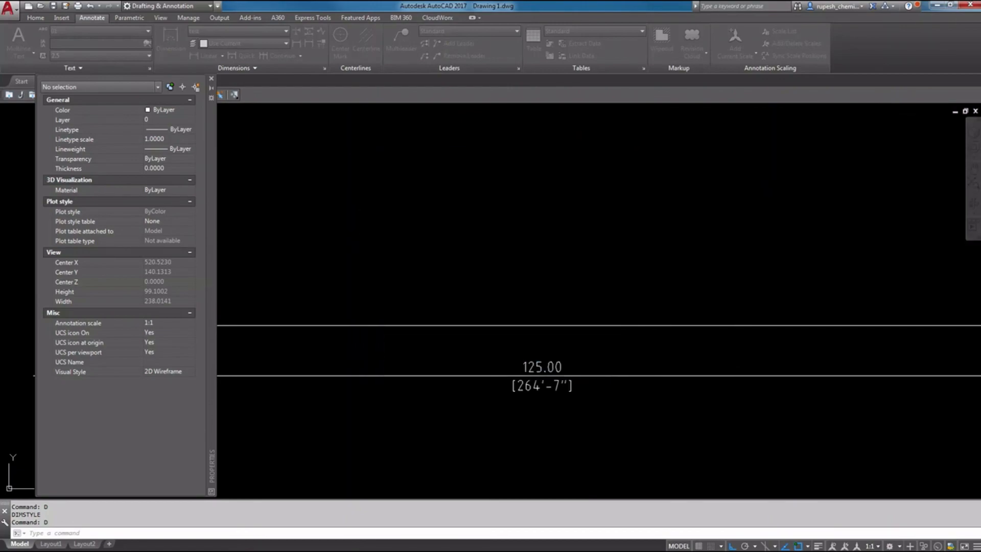